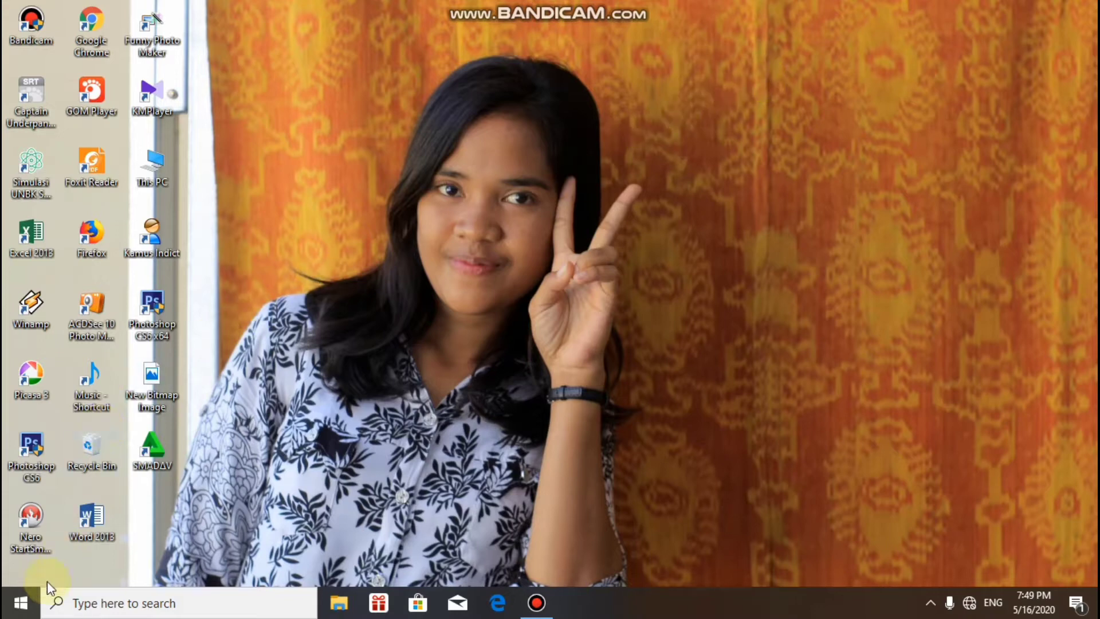
Step: Open Excel 2013, create a blank workbook and maximize its window
{"action": "left_click", "coordinate": [20, 607]}
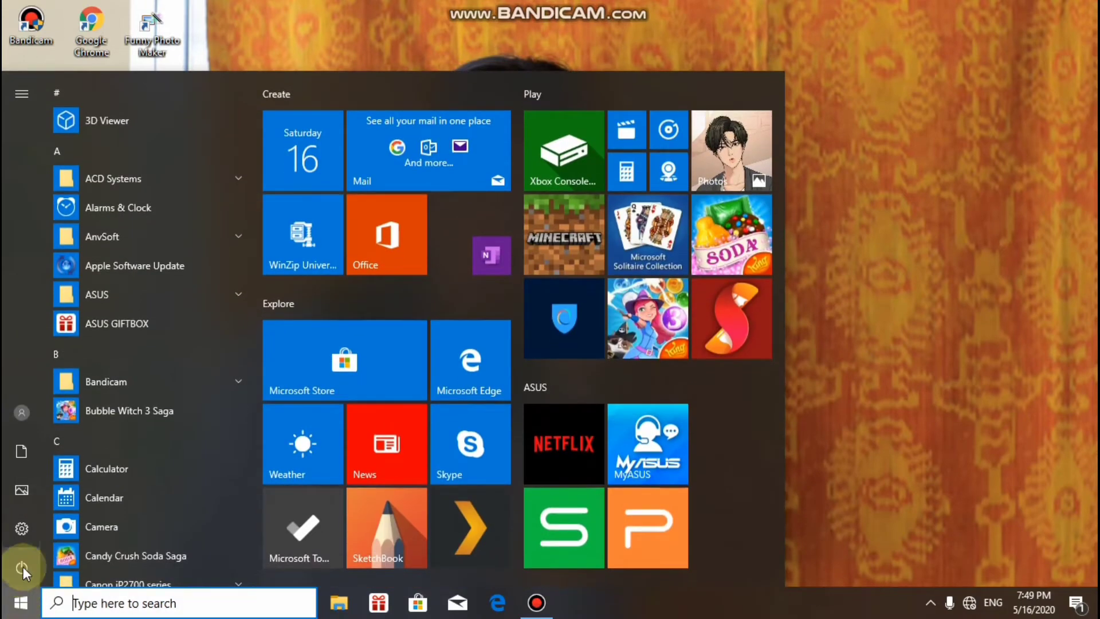
{"action": "left_click", "coordinate": [21, 602]}
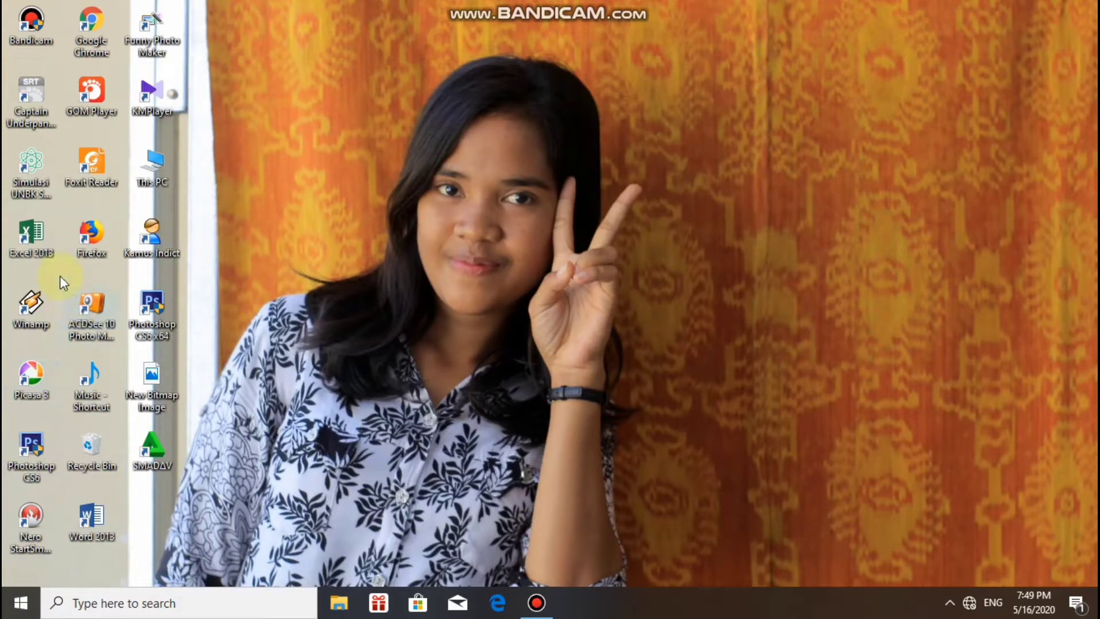
{"action": "double_click", "coordinate": [43, 250]}
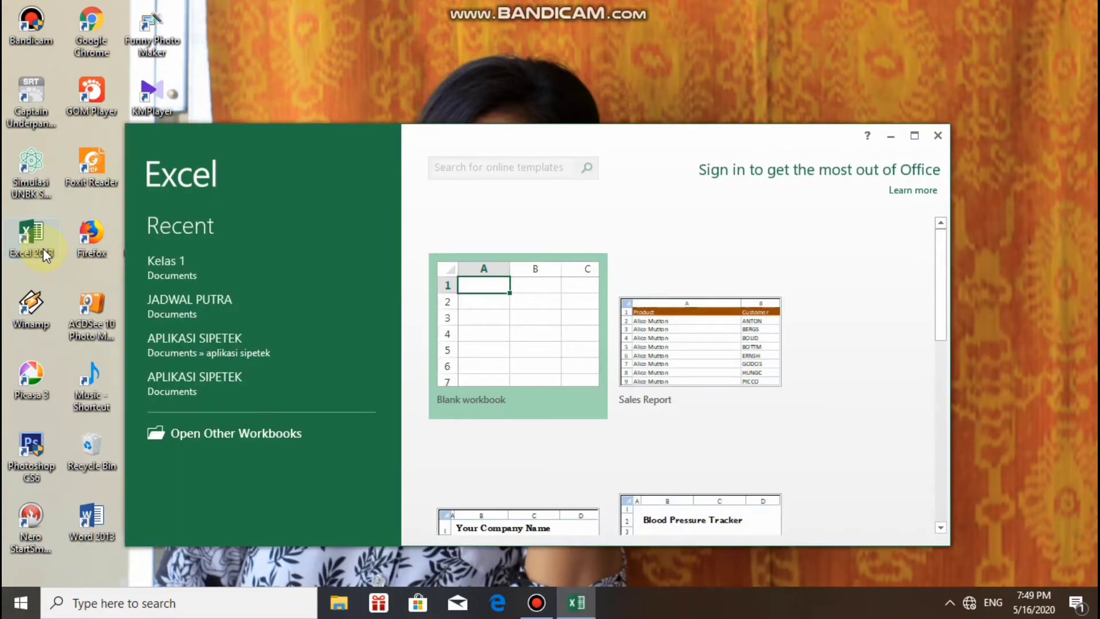
{"action": "left_click", "coordinate": [476, 309]}
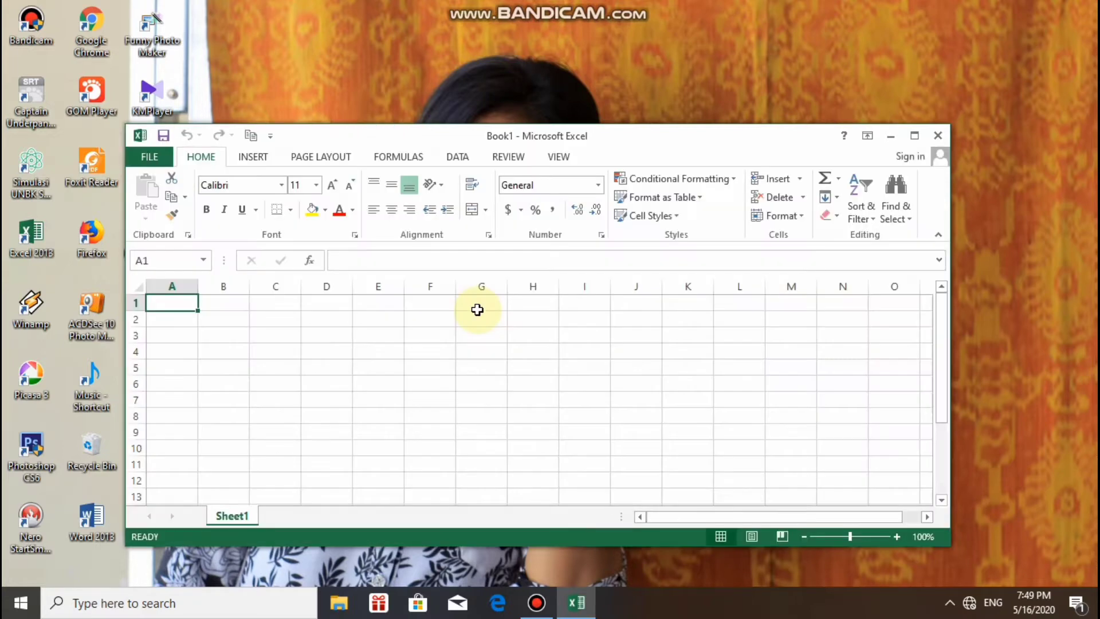
{"action": "left_click", "coordinate": [914, 136]}
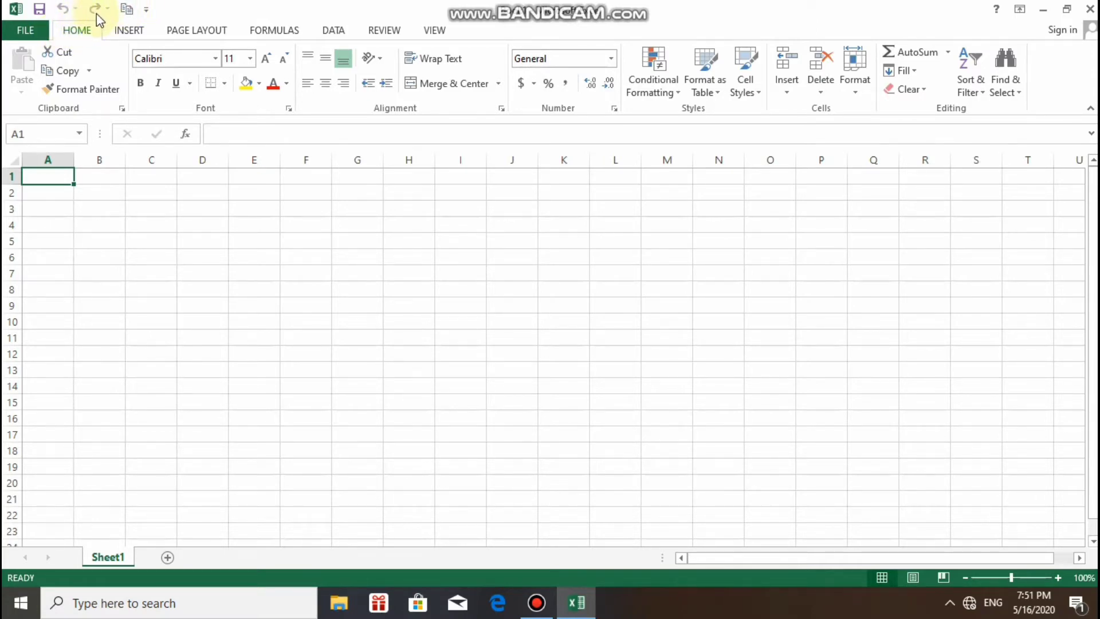
Step: Try to add the Copy command from Popular Commands to the Quick Access Toolbar for all documents
{"action": "left_click", "coordinate": [146, 9]}
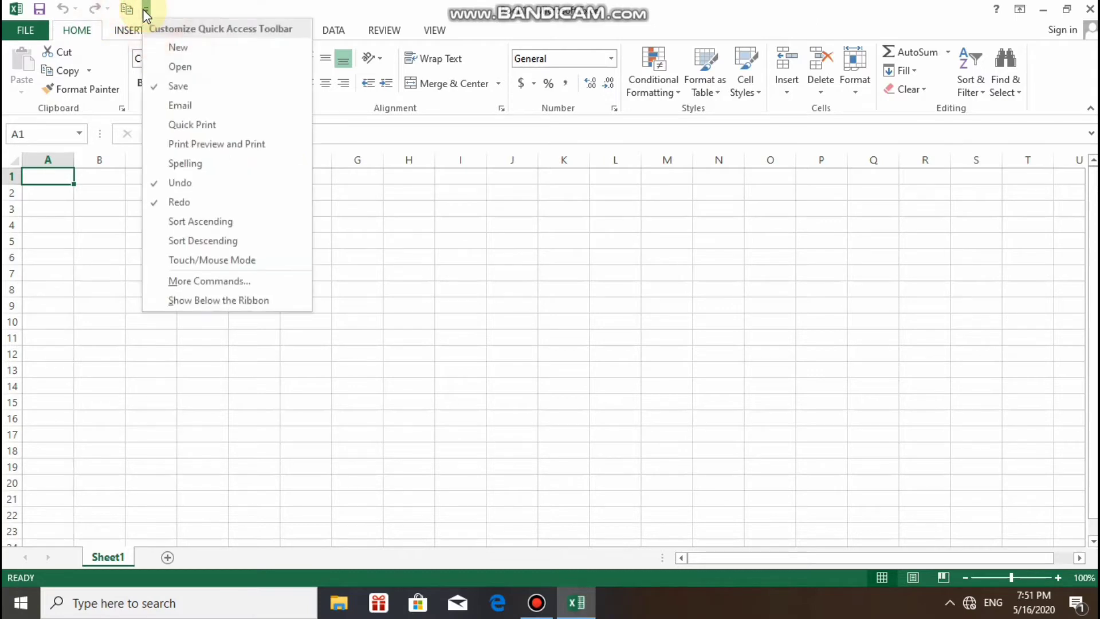
{"action": "left_click", "coordinate": [220, 280]}
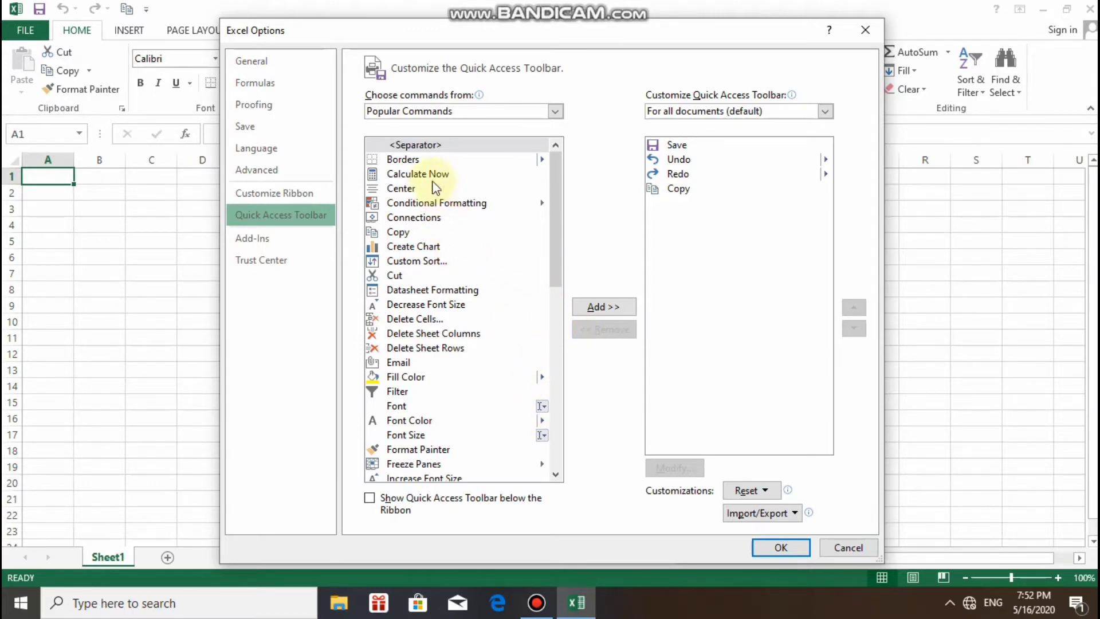
{"action": "left_click", "coordinate": [431, 228]}
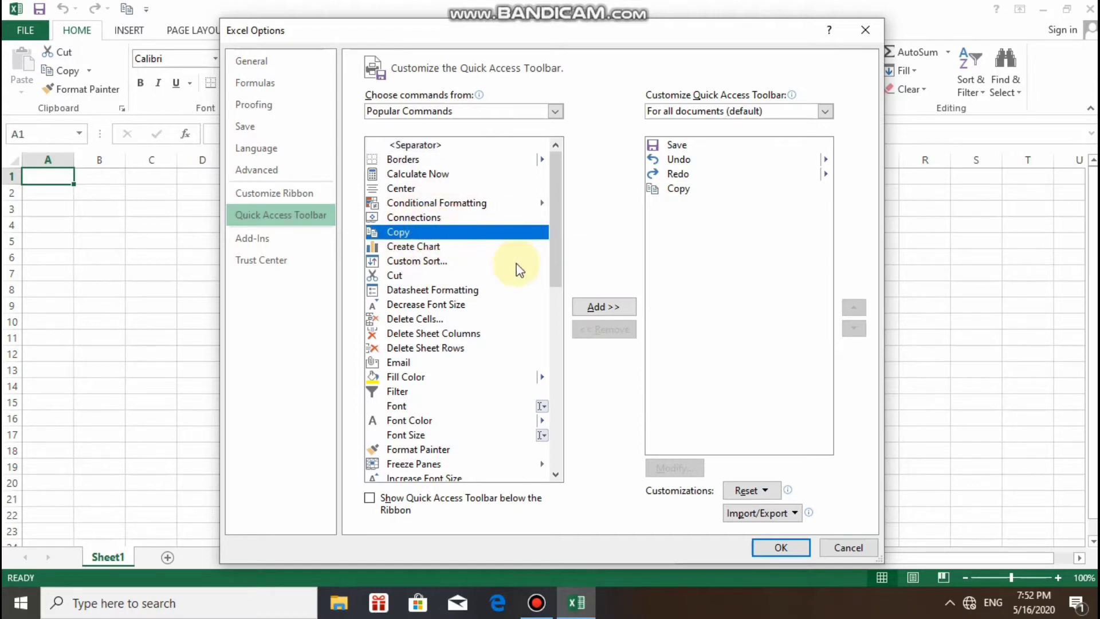
{"action": "left_click", "coordinate": [607, 308]}
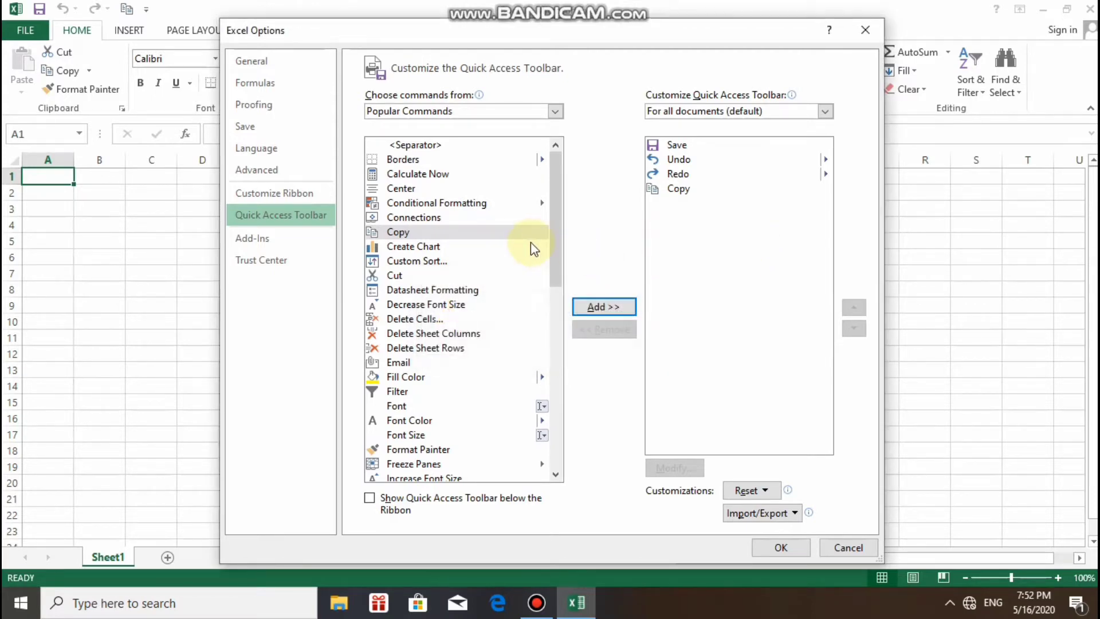
{"action": "left_click", "coordinate": [478, 232]}
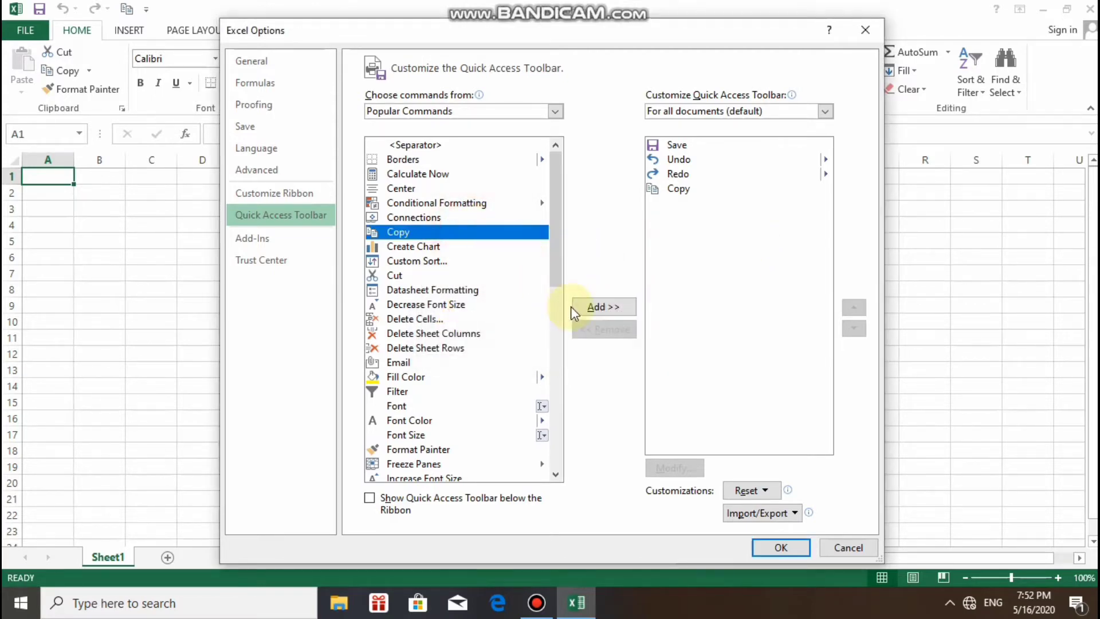
{"action": "left_click", "coordinate": [621, 307]}
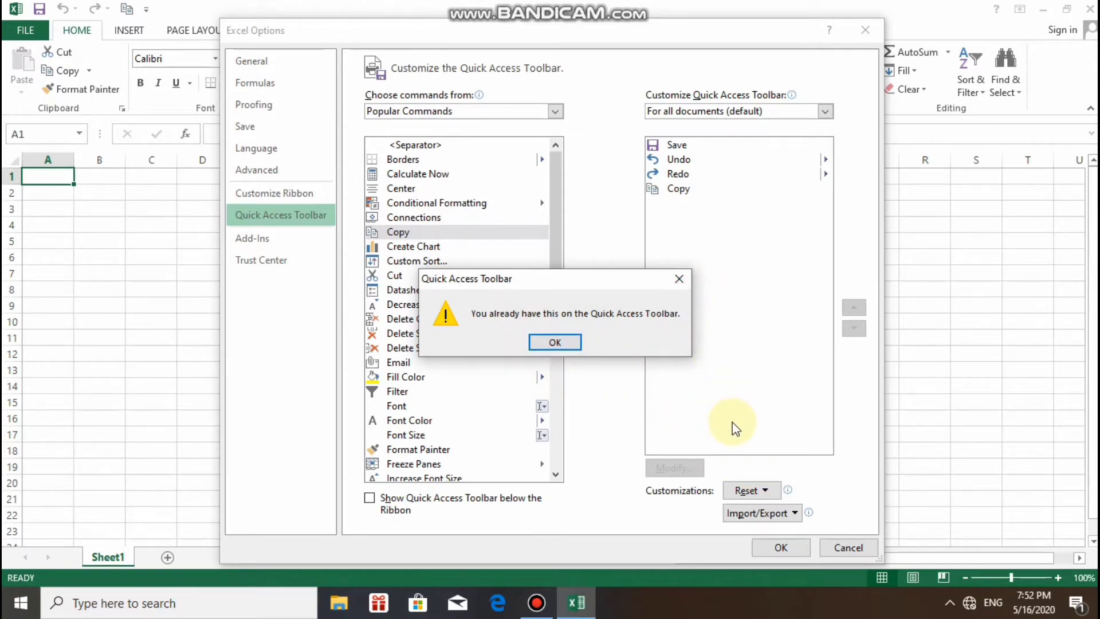
{"action": "left_click", "coordinate": [677, 280]}
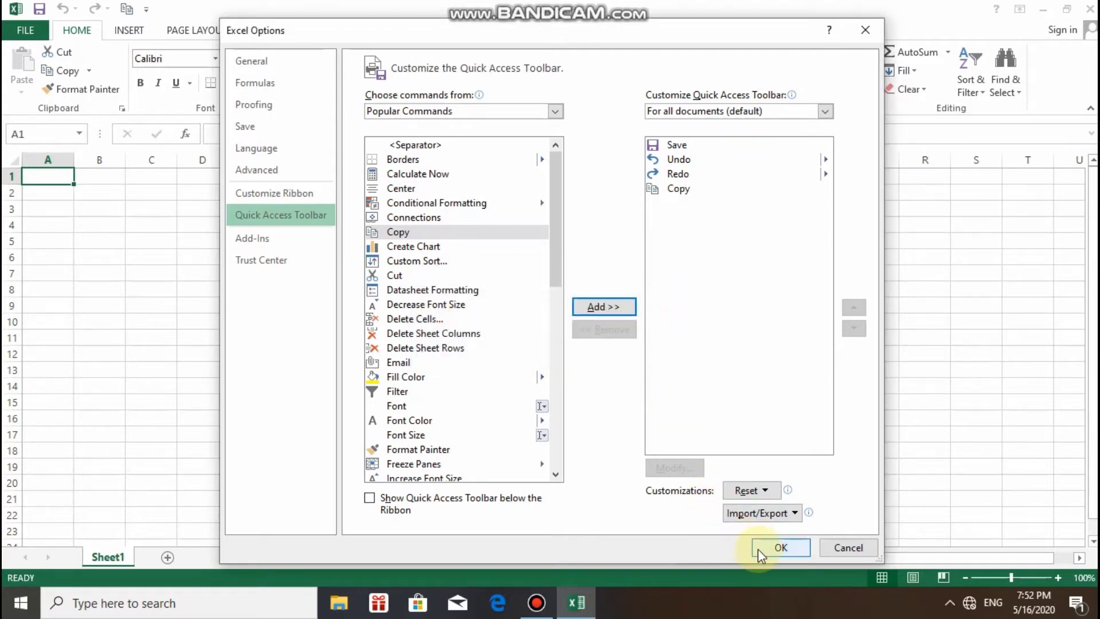
{"action": "left_click", "coordinate": [781, 547]}
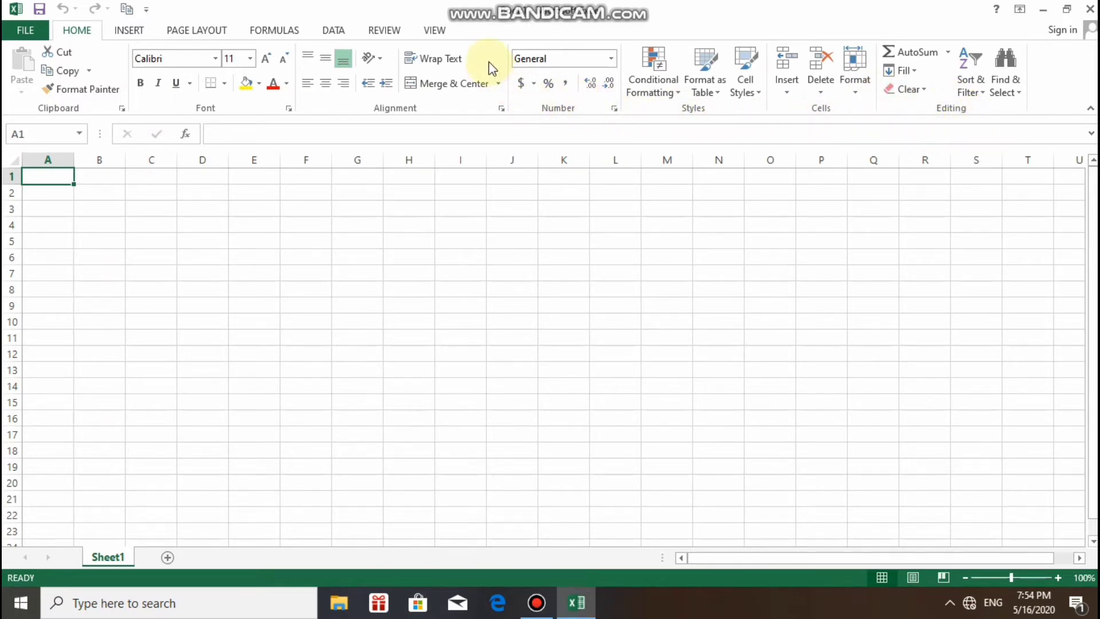
Step: Examine the Insert, Page Layout, Formulas, Data, Review and View command sets, and return to the Home commands
{"action": "left_click", "coordinate": [138, 31]}
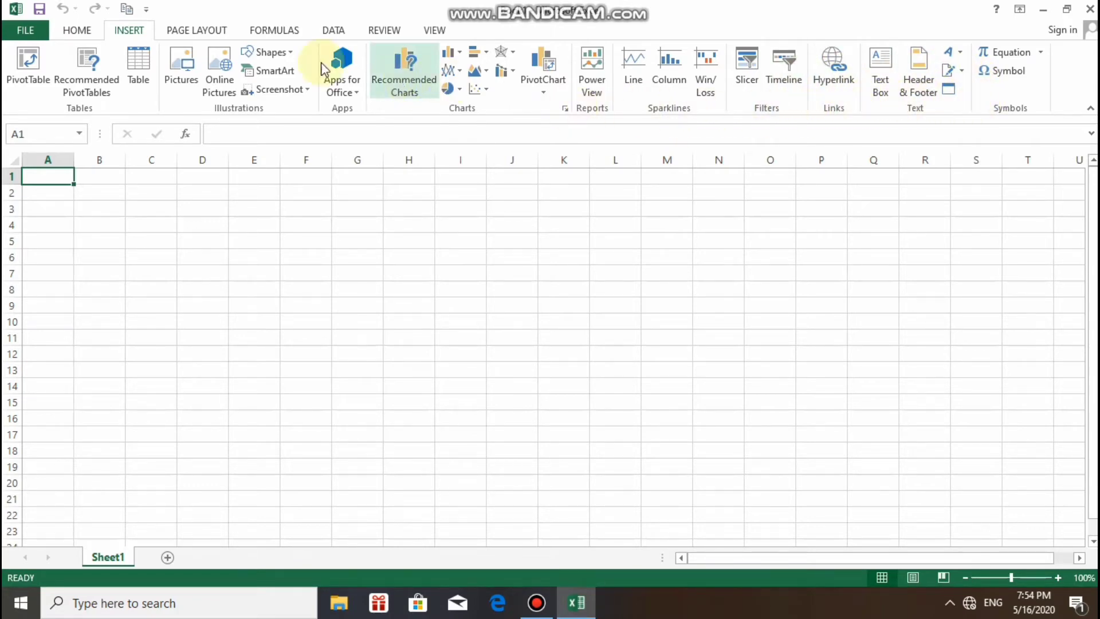
{"action": "left_click", "coordinate": [198, 29]}
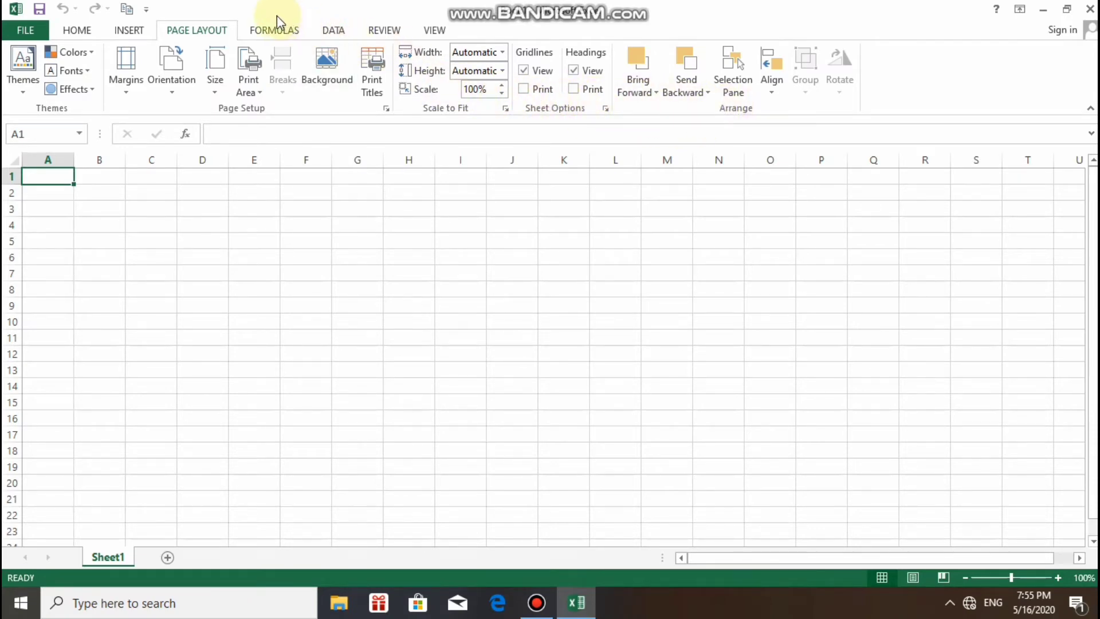
{"action": "left_click", "coordinate": [281, 32]}
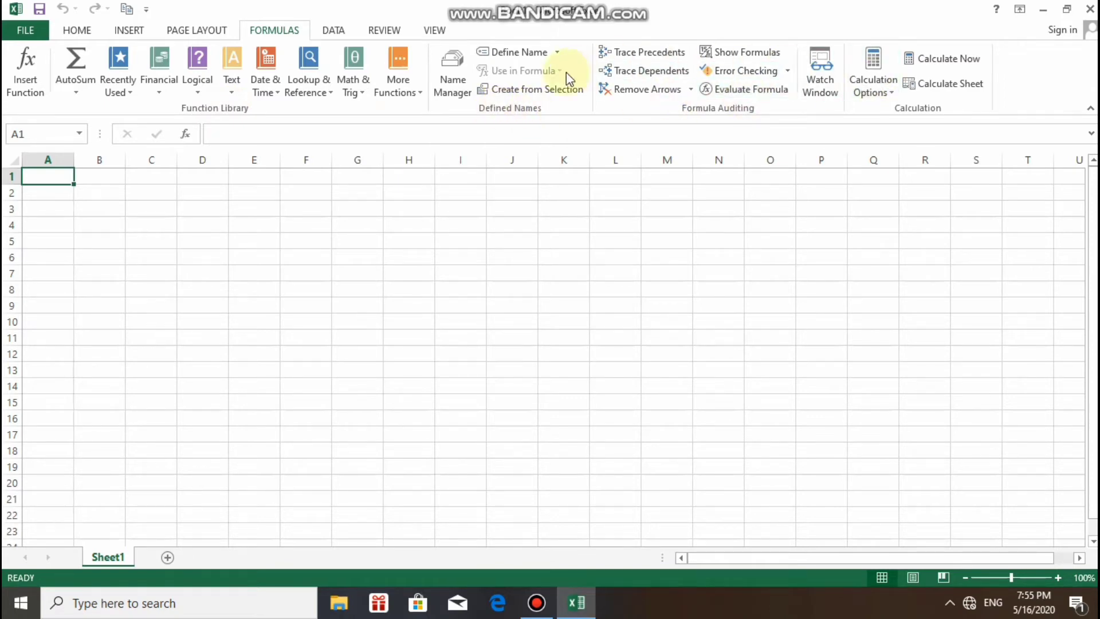
{"action": "left_click", "coordinate": [344, 32]}
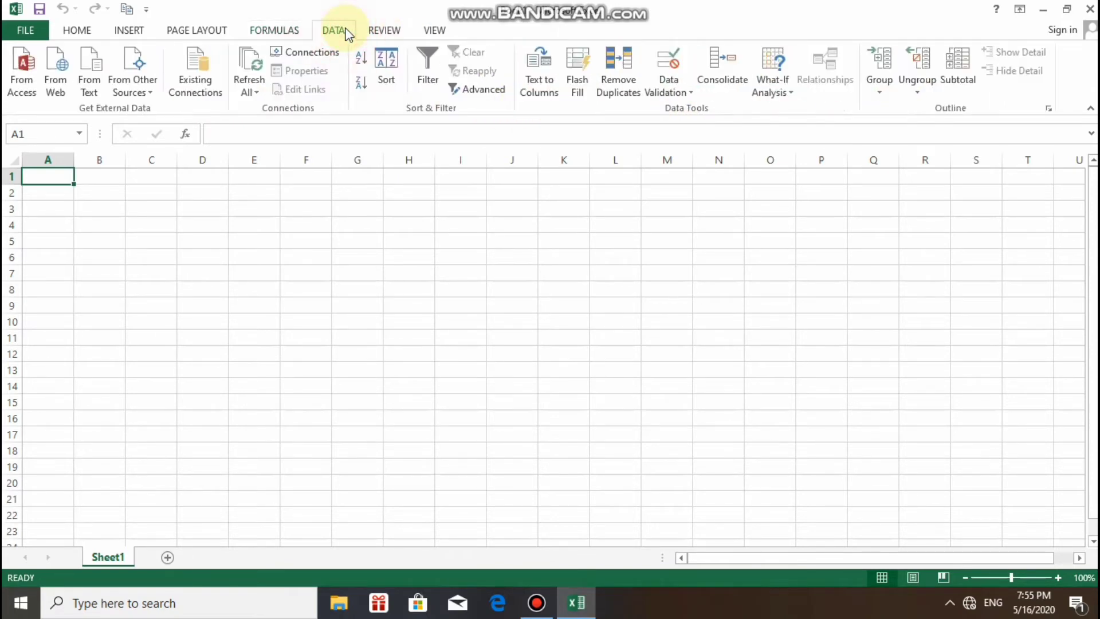
{"action": "left_click", "coordinate": [378, 32]}
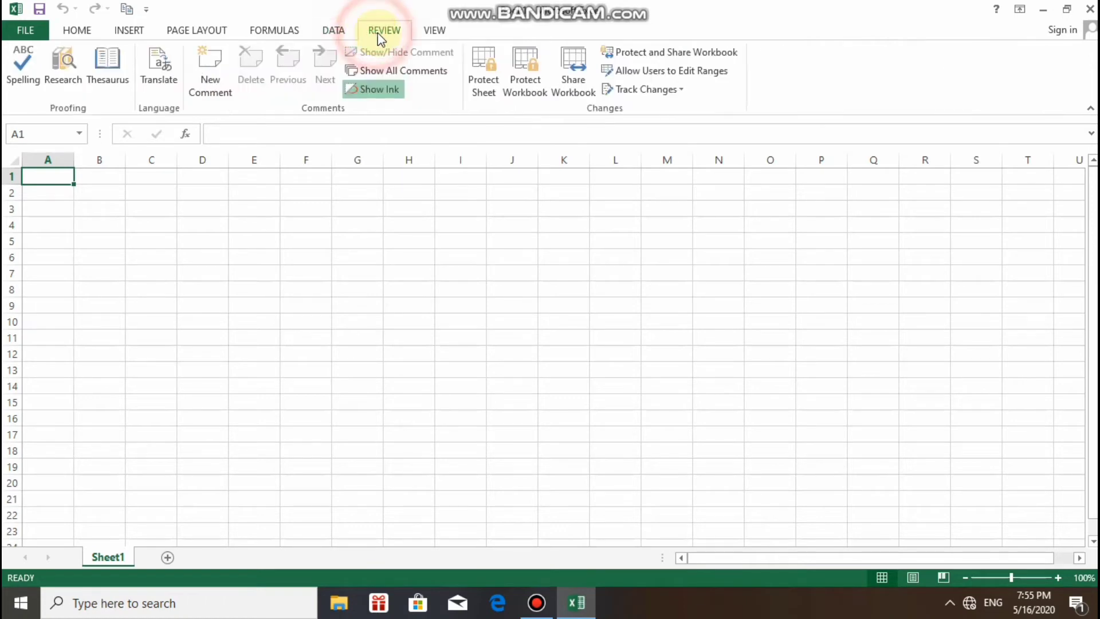
{"action": "left_click", "coordinate": [438, 31]}
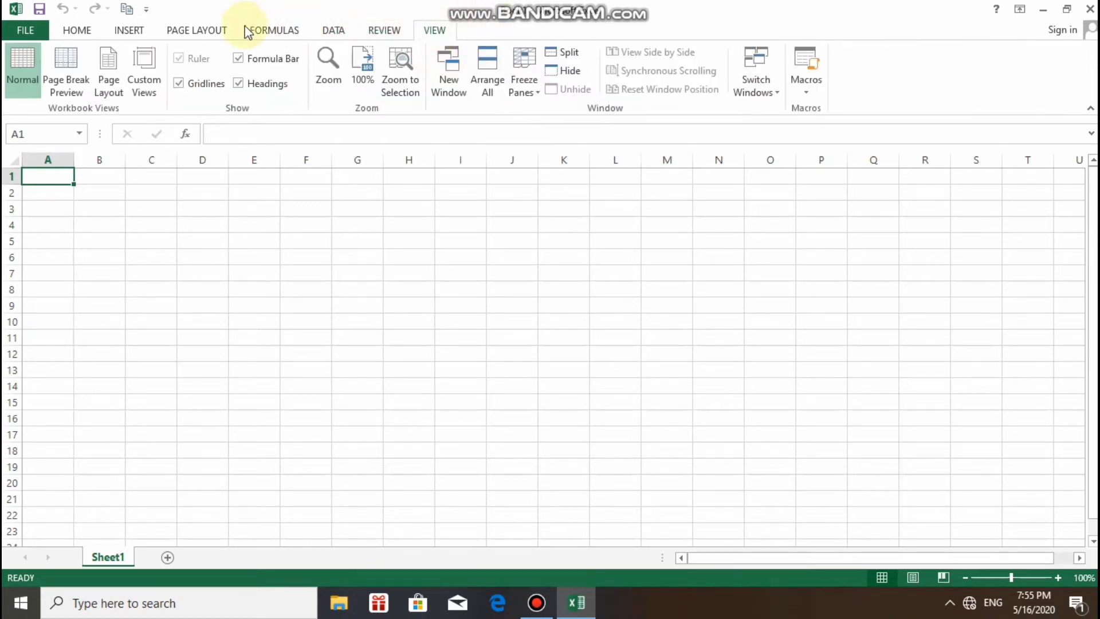
{"action": "left_click", "coordinate": [68, 29]}
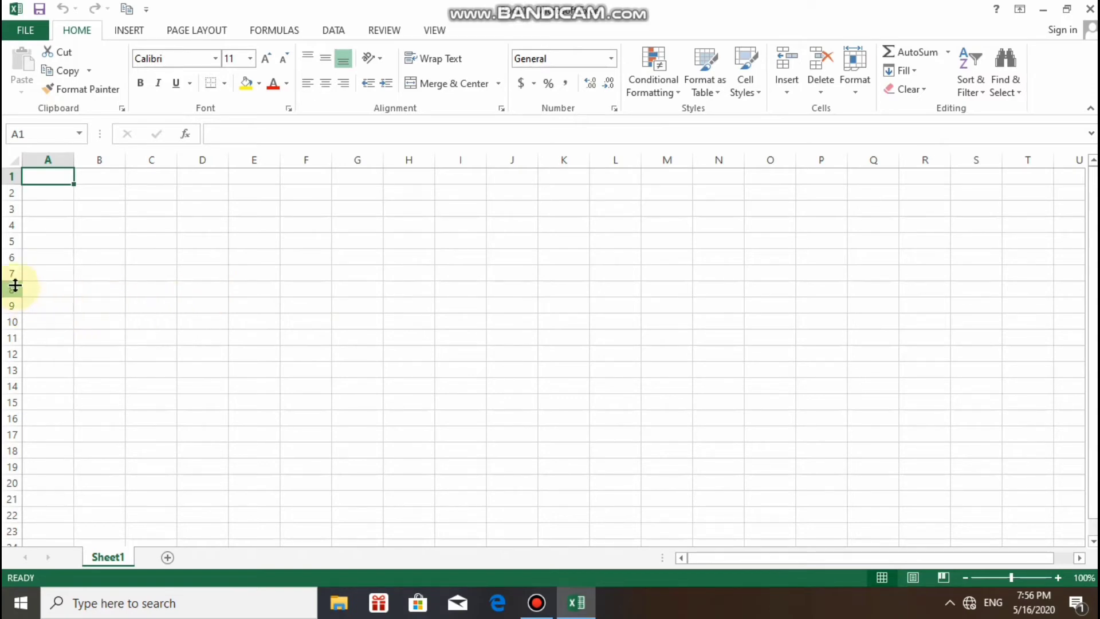
Step: Select cell A7 and columns D through G in turn, and return the selection to cell A1
{"action": "left_click", "coordinate": [28, 273]}
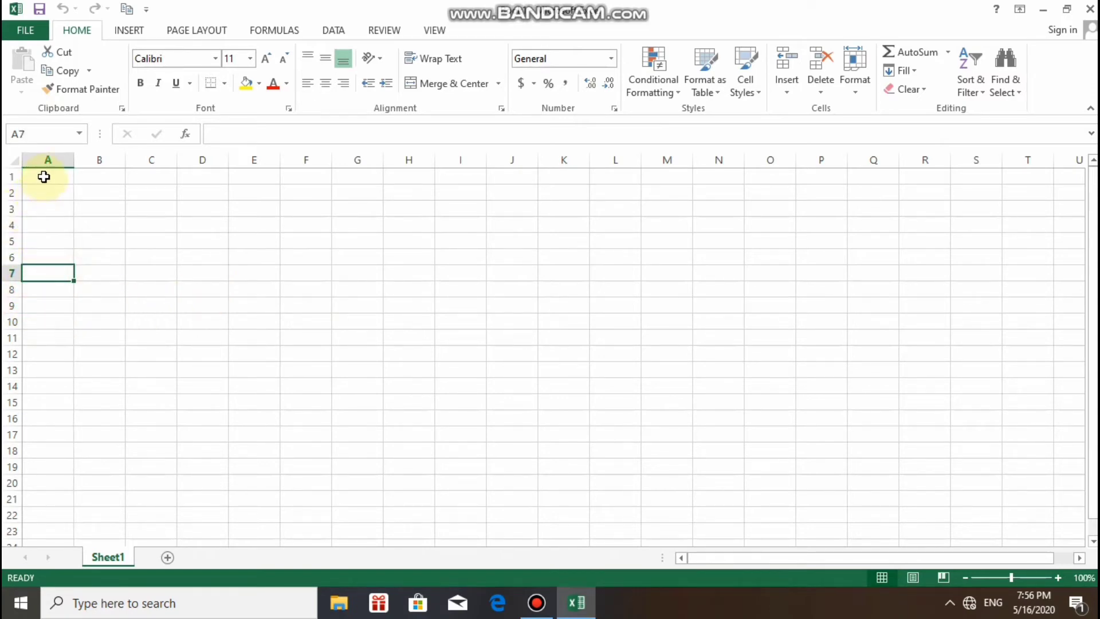
{"action": "left_click_drag", "start_coordinate": [65, 160], "coordinate": [343, 158]}
{"action": "left_click", "coordinate": [94, 165]}
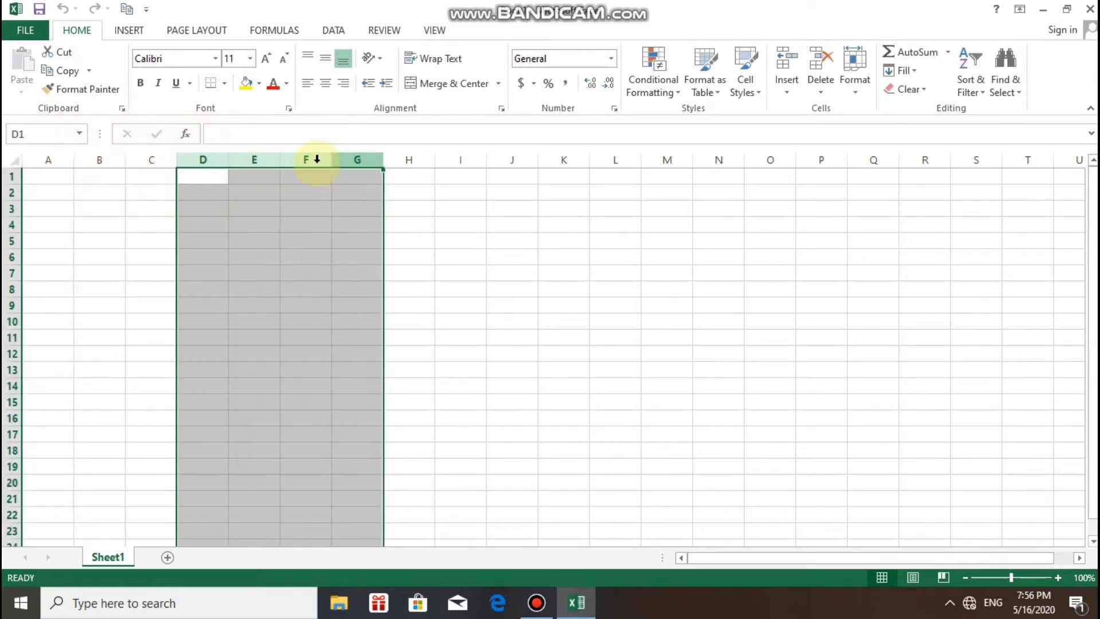
{"action": "left_click", "coordinate": [59, 179]}
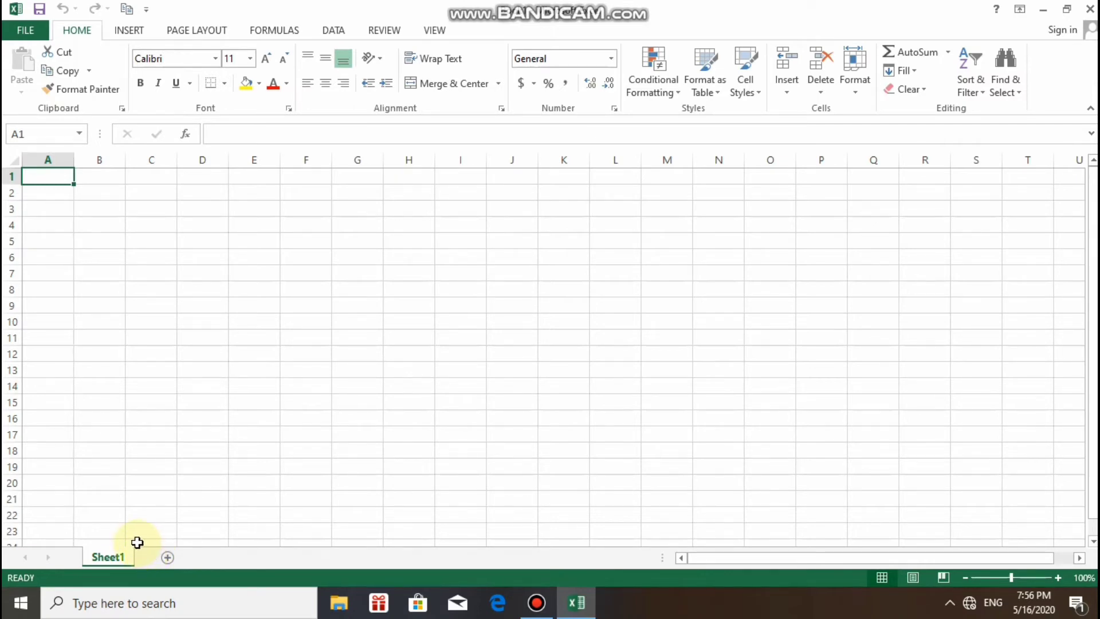
Step: Add two new worksheets after Sheet1
{"action": "left_click", "coordinate": [166, 557]}
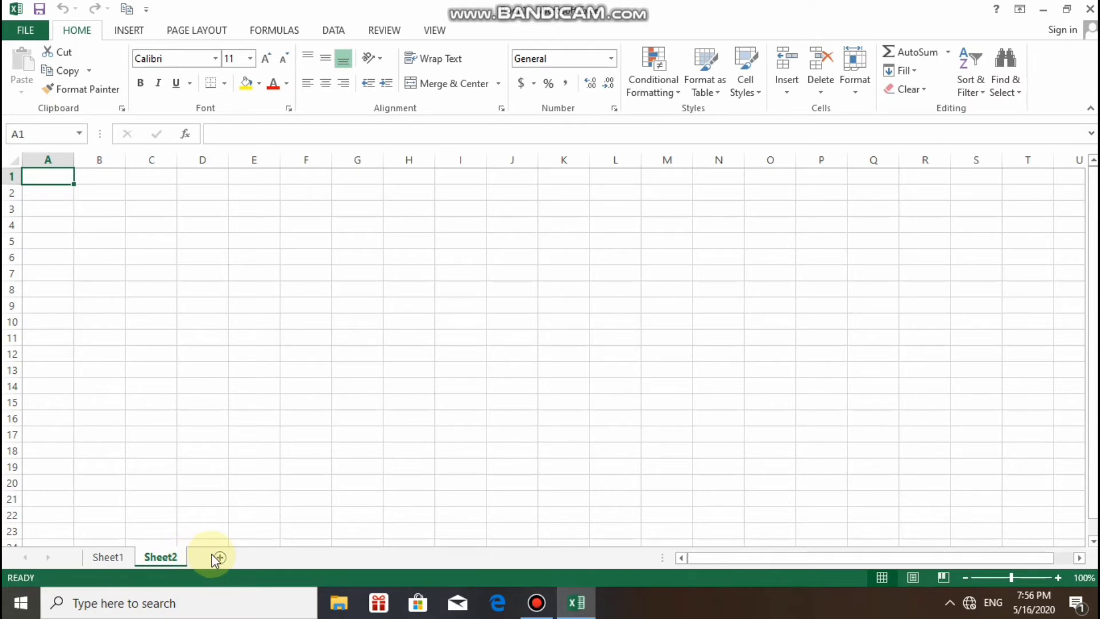
{"action": "left_click", "coordinate": [213, 555]}
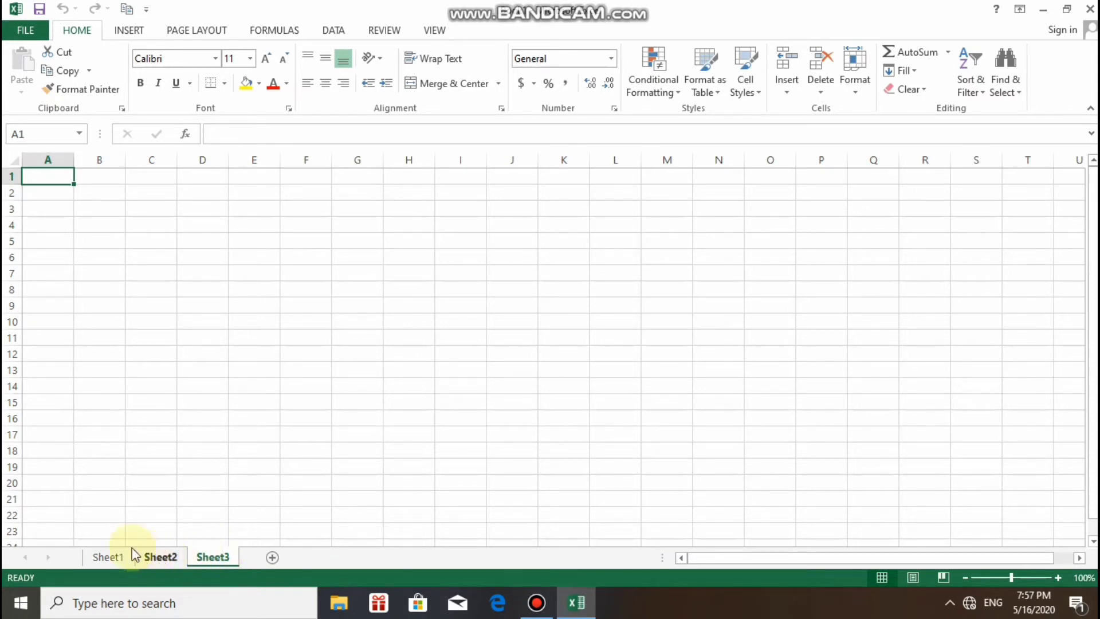
Step: Open the name of Sheet1 for editing and leave it for Sheet2
{"action": "left_click", "coordinate": [116, 551]}
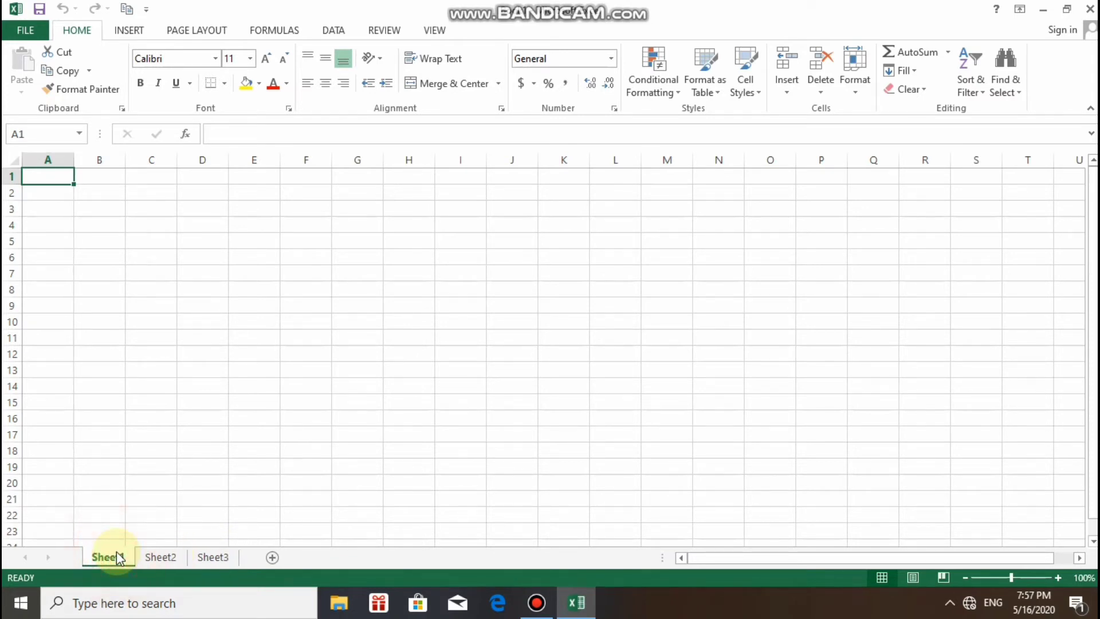
{"action": "right_click", "coordinate": [116, 553]}
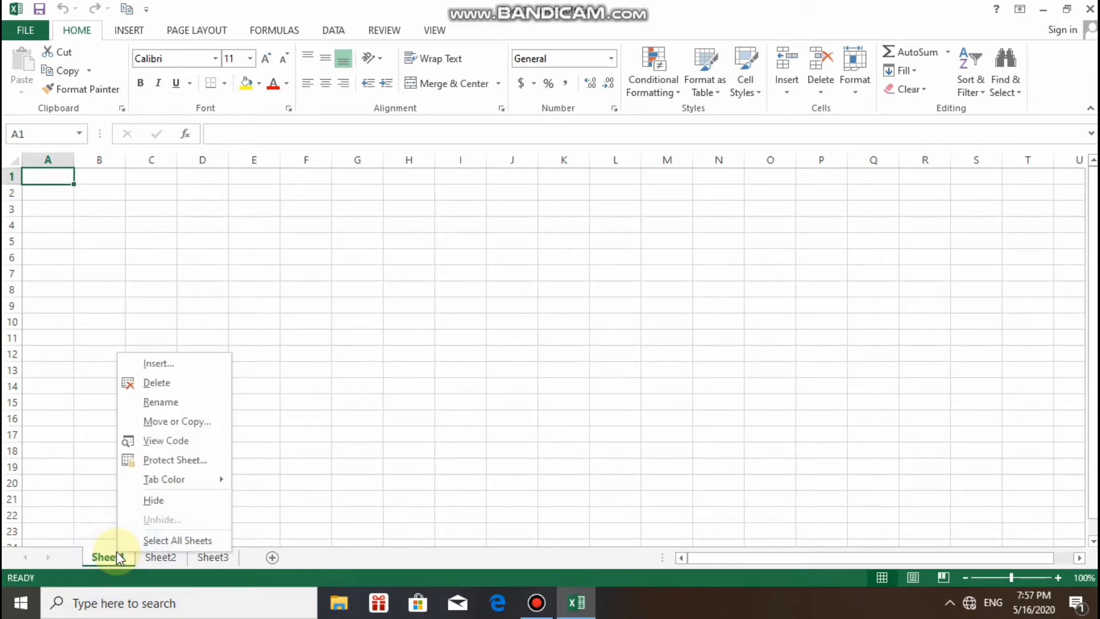
{"action": "left_click", "coordinate": [146, 405]}
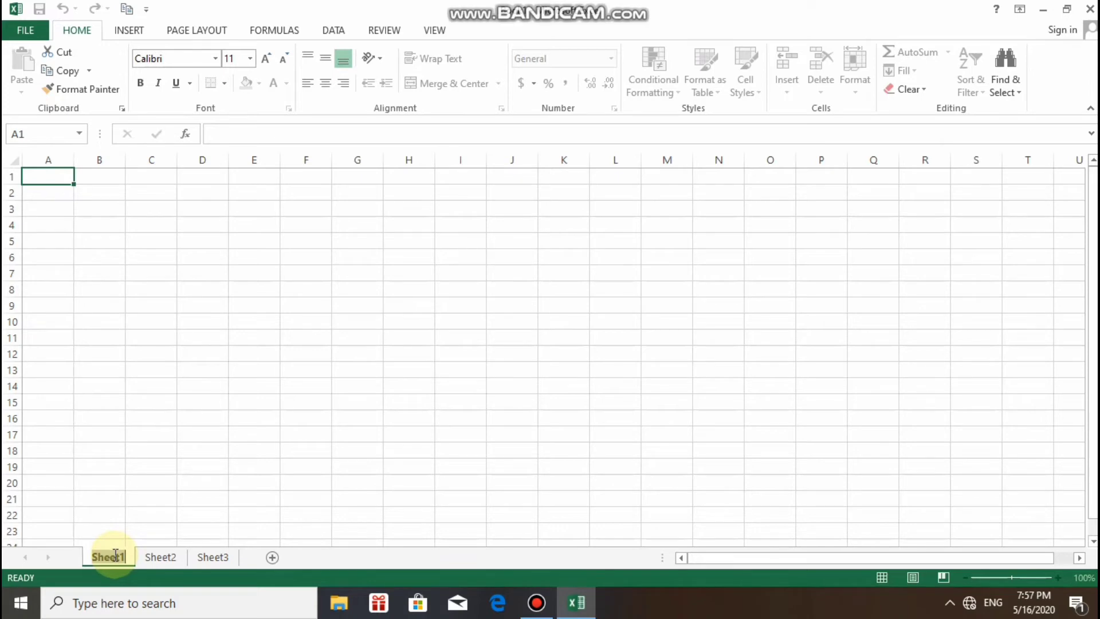
{"action": "left_click", "coordinate": [149, 559]}
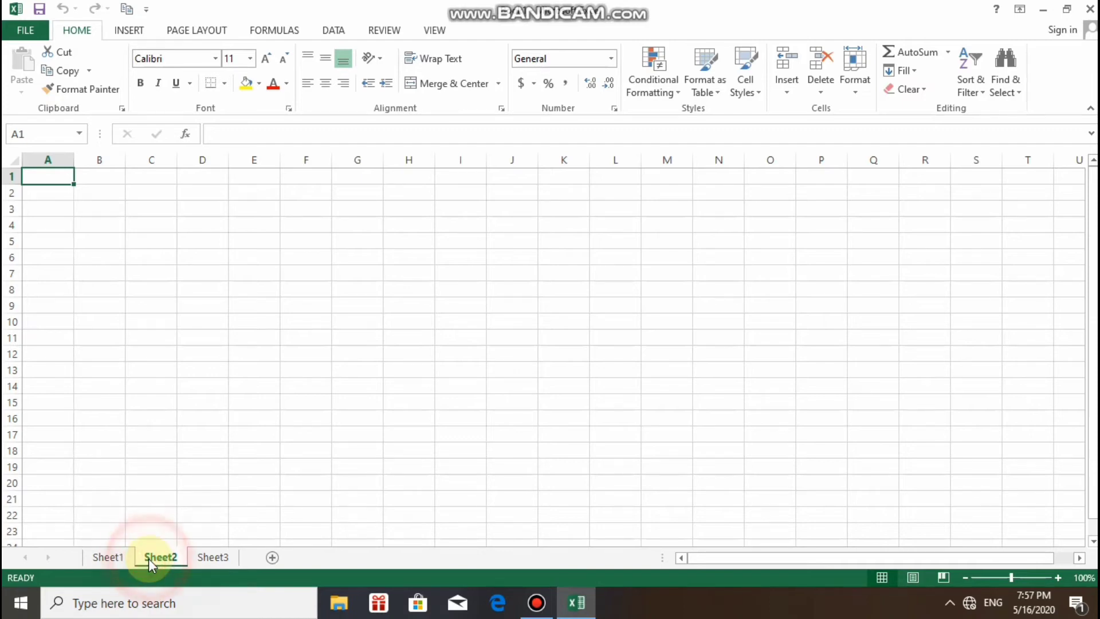
Step: Delete the worksheets Sheet2 and Sheet3 from the workbook
{"action": "right_click", "coordinate": [157, 557]}
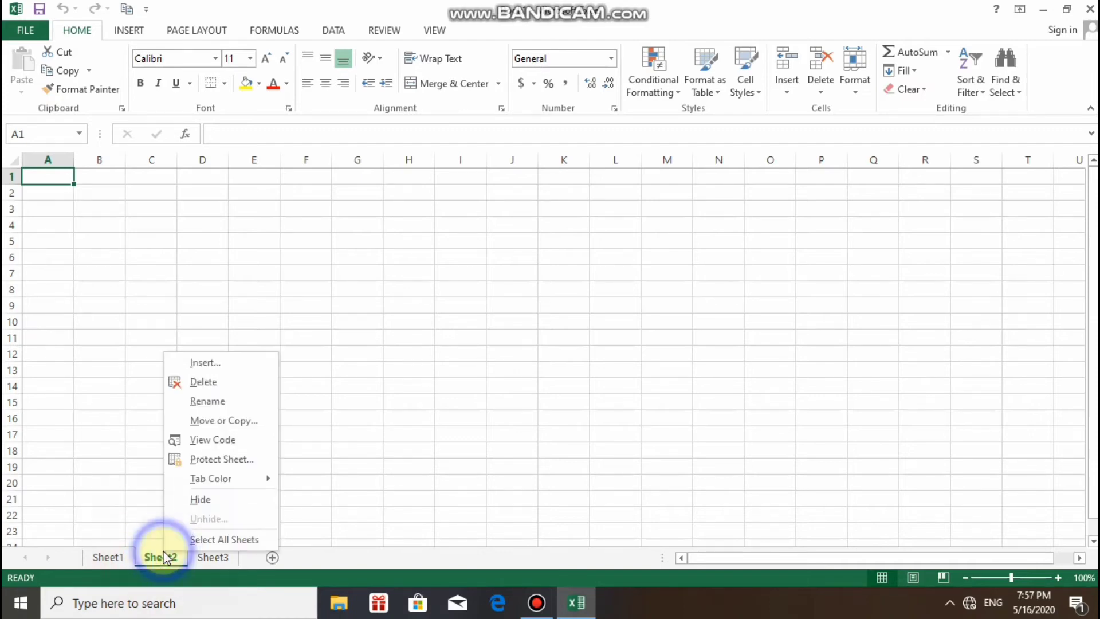
{"action": "left_click", "coordinate": [200, 382]}
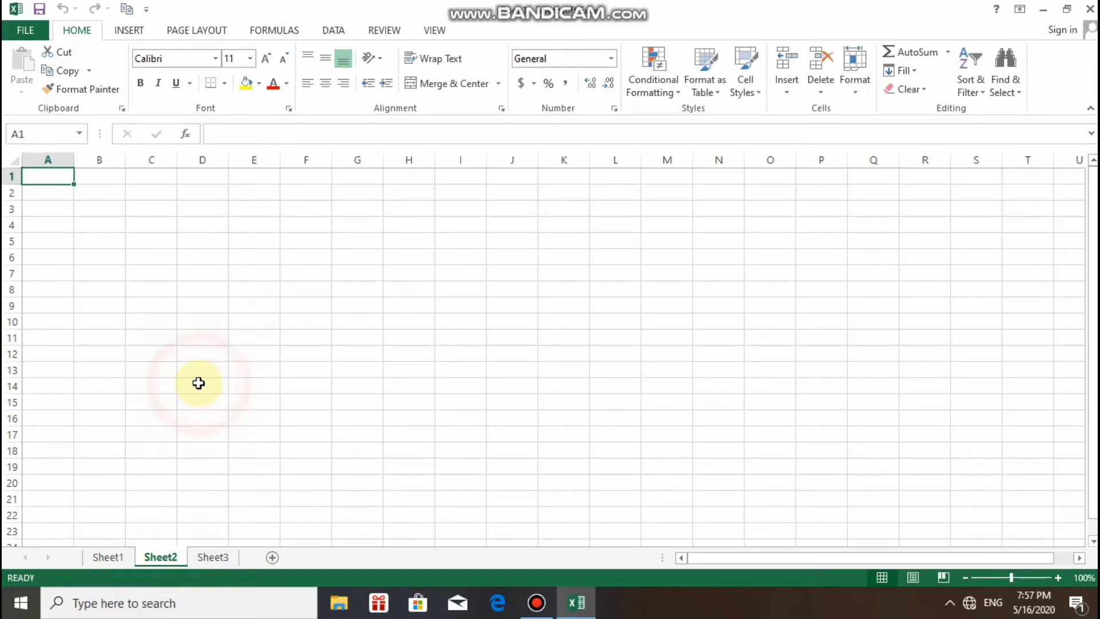
{"action": "right_click", "coordinate": [150, 550]}
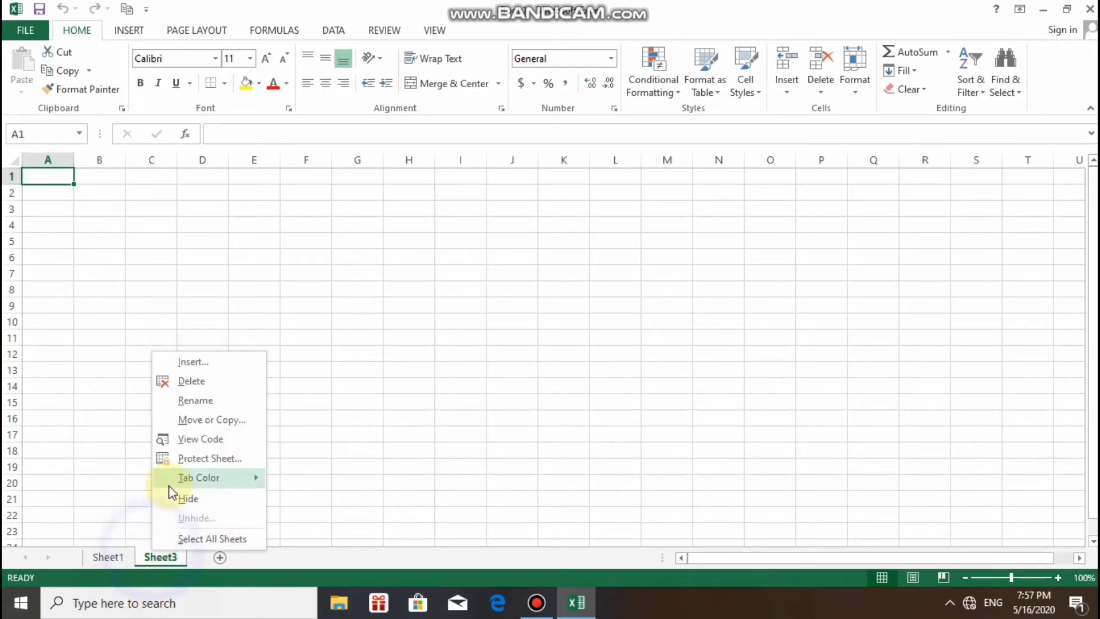
{"action": "left_click", "coordinate": [194, 381]}
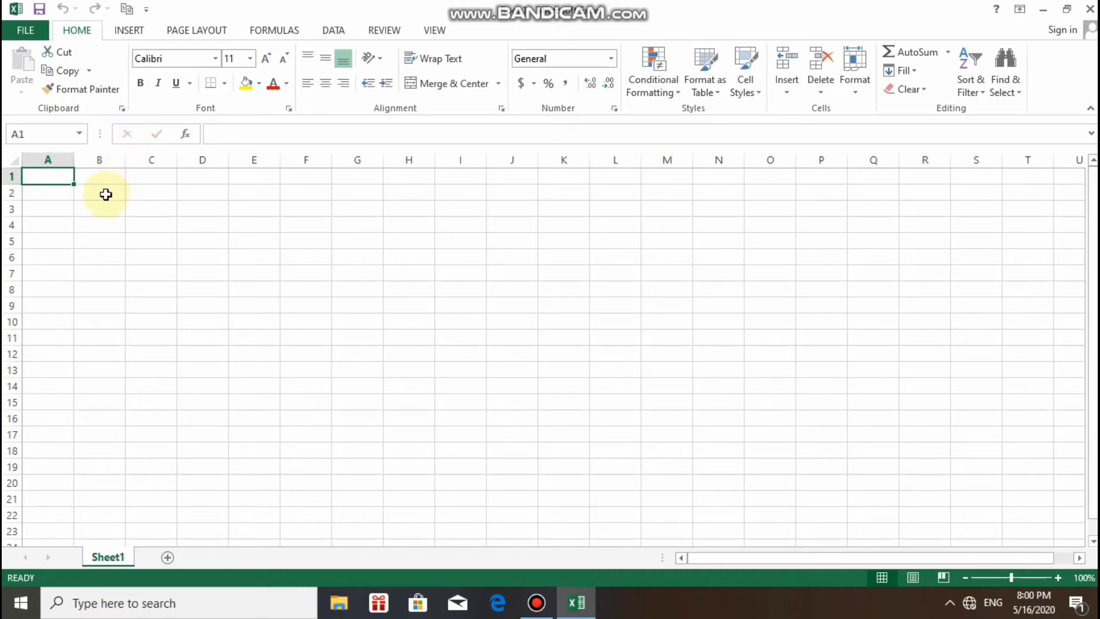
Step: Enter the numbers 1 through 5 down column B, in cells B4 to B8, leaving cell A1 empty
{"action": "type", "text": "1"}
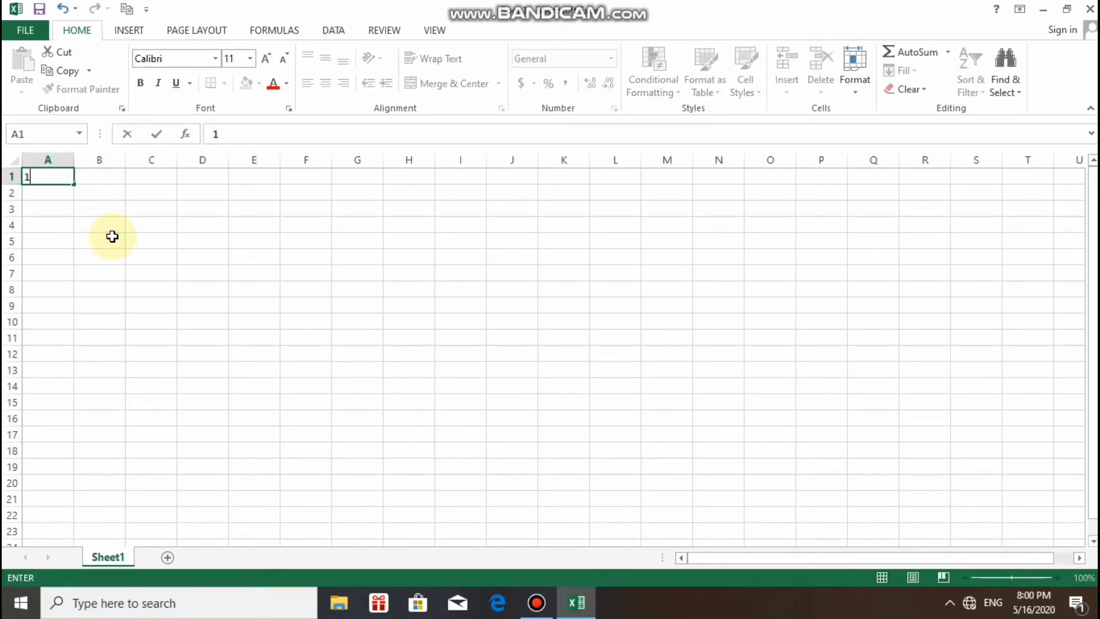
{"action": "key", "text": "BackSpace"}
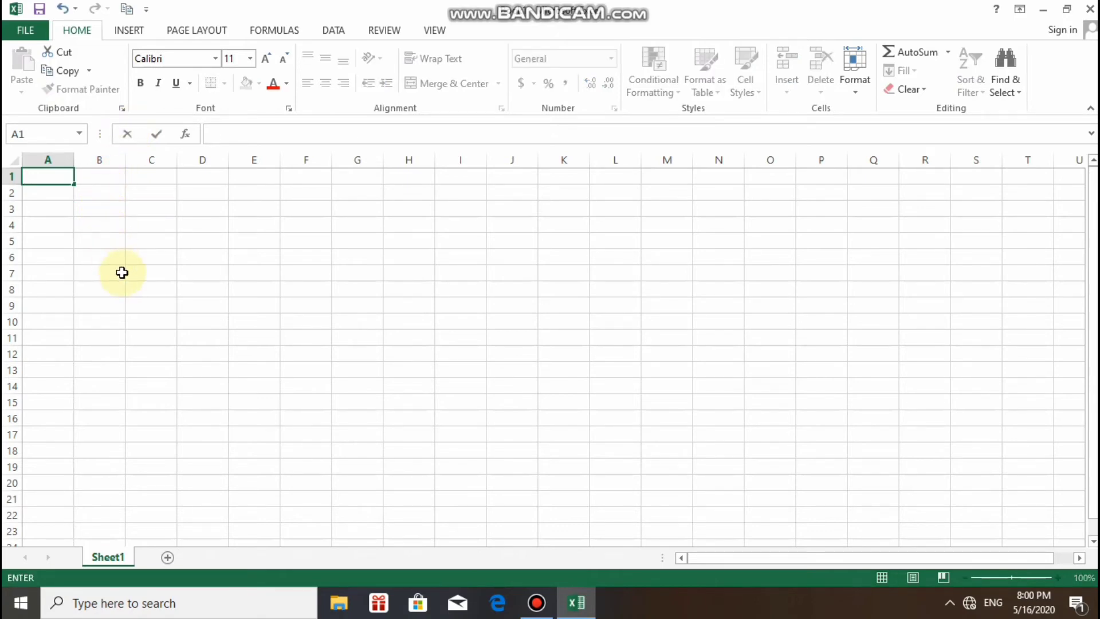
{"action": "left_click", "coordinate": [112, 224]}
{"action": "type", "text": "1"}
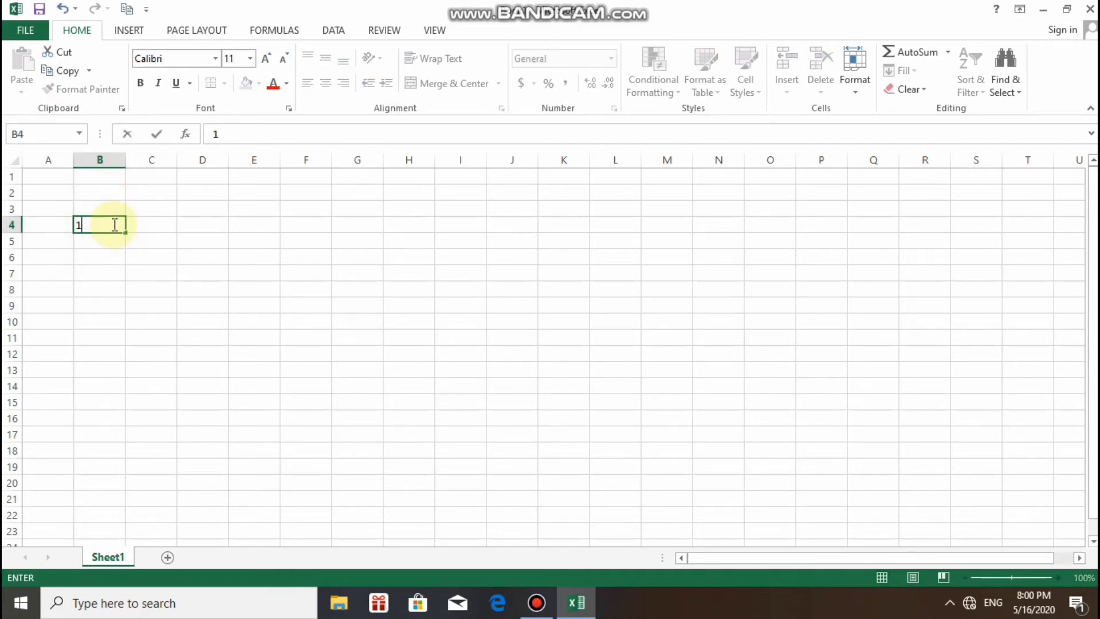
{"action": "key", "text": "Return"}
{"action": "type", "text": "2"}
{"action": "key", "text": "Return"}
{"action": "type", "text": "3"}
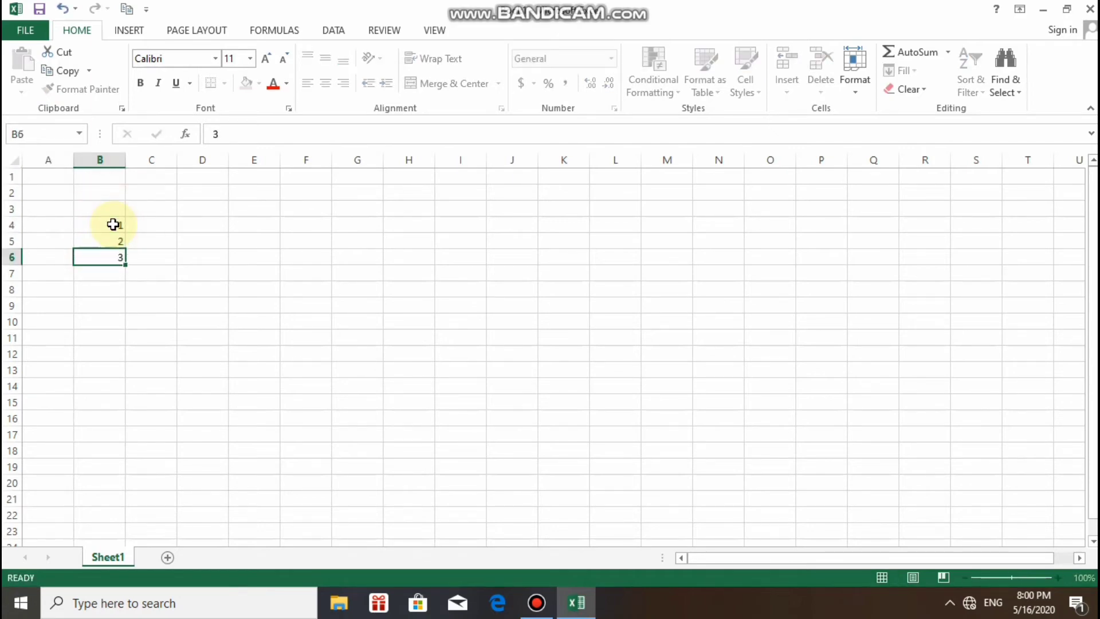
{"action": "key", "text": "Return"}
{"action": "type", "text": "4"}
{"action": "key", "text": "Return"}
{"action": "type", "text": "5"}
{"action": "key", "text": "Return"}
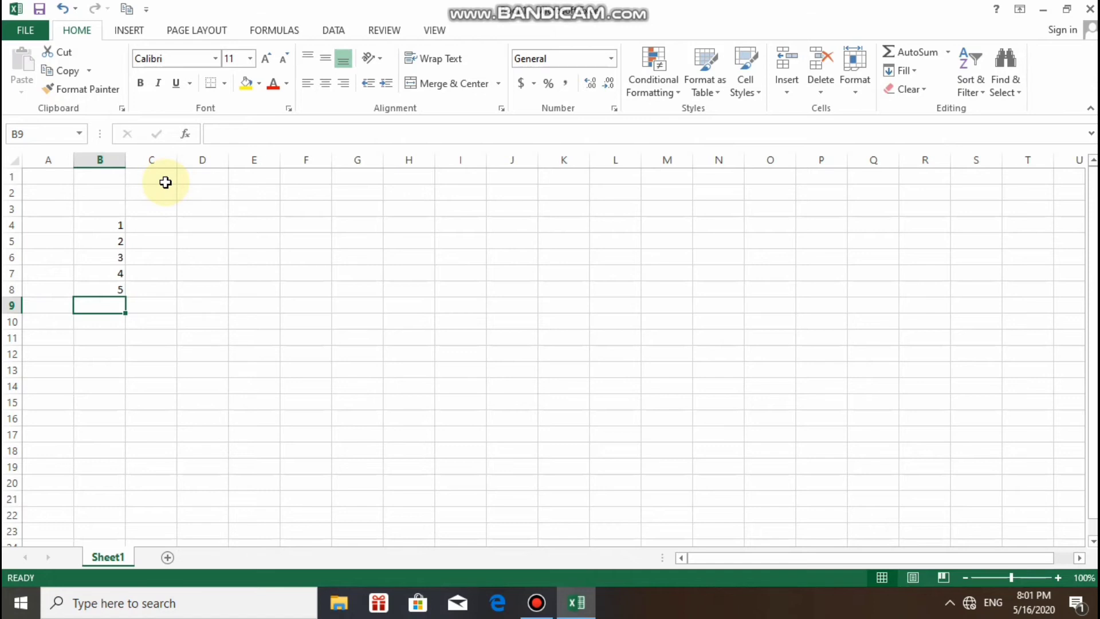
Step: Enter 1+1 without an equals sign in cell D4 and reselect that cell
{"action": "left_click", "coordinate": [189, 223]}
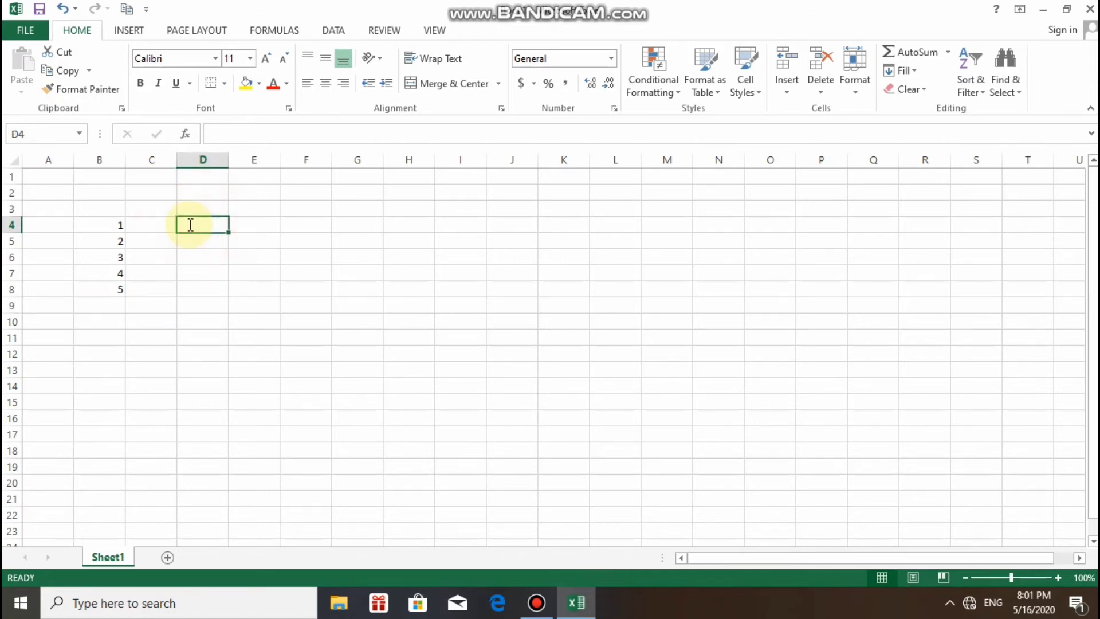
{"action": "type", "text": "1"}
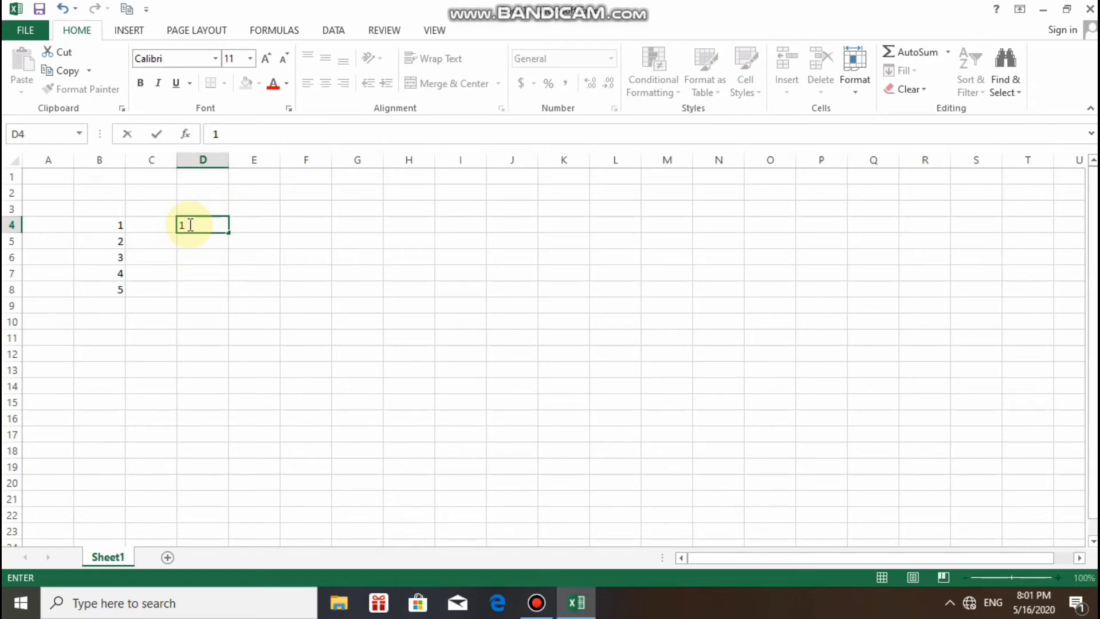
{"action": "type", "text": "+1"}
{"action": "key", "text": "Return"}
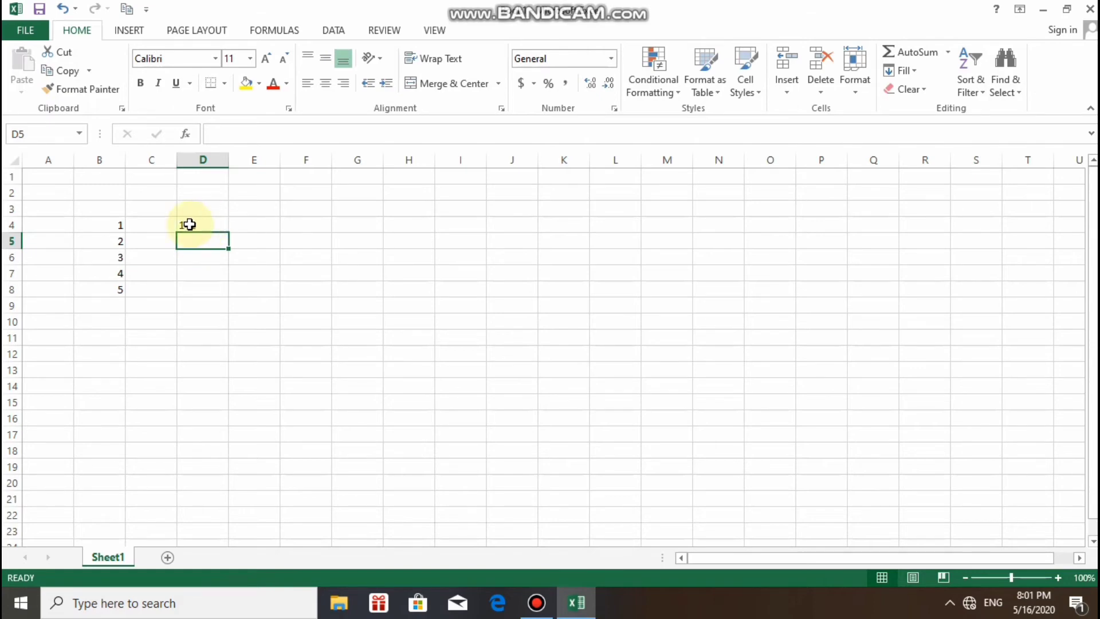
{"action": "left_click", "coordinate": [211, 224]}
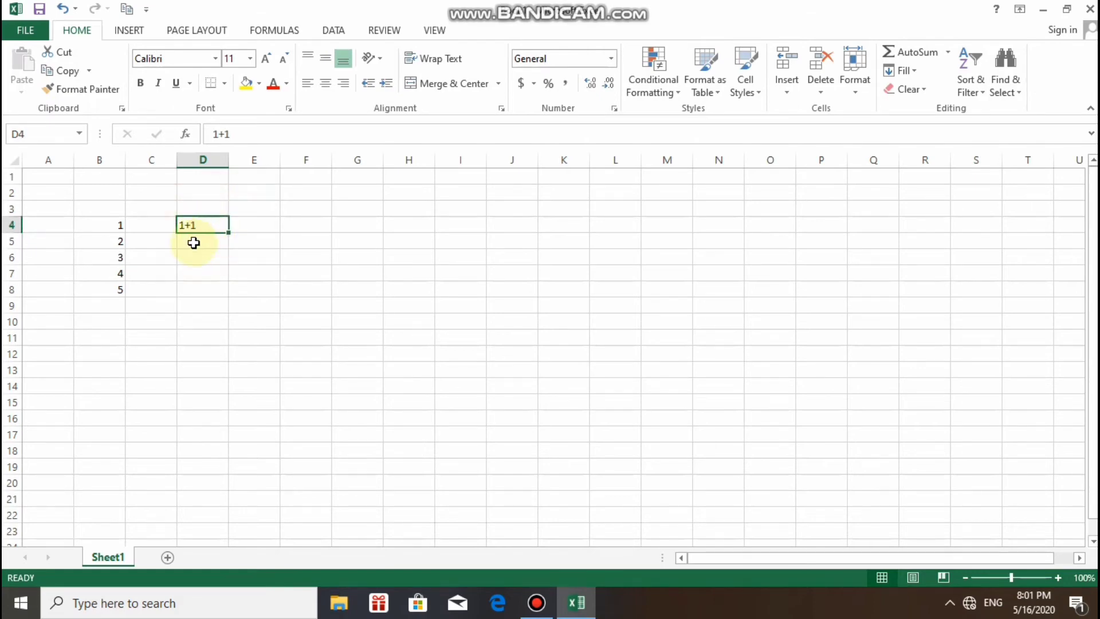
Step: Enter the formula =1+1 in cell D5
{"action": "left_click", "coordinate": [195, 242]}
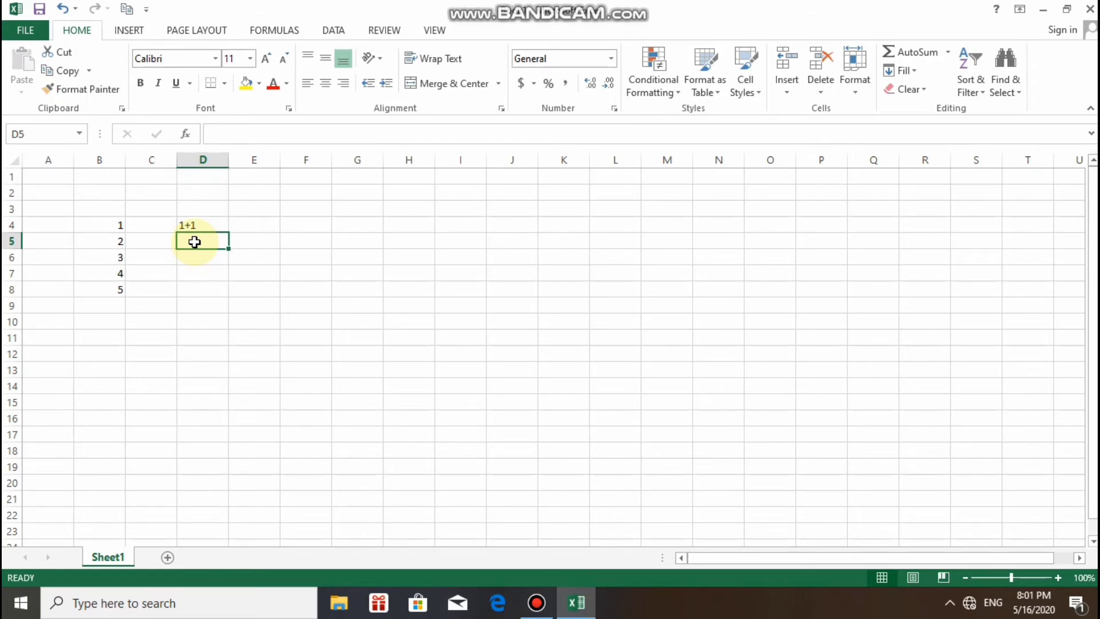
{"action": "type", "text": "="}
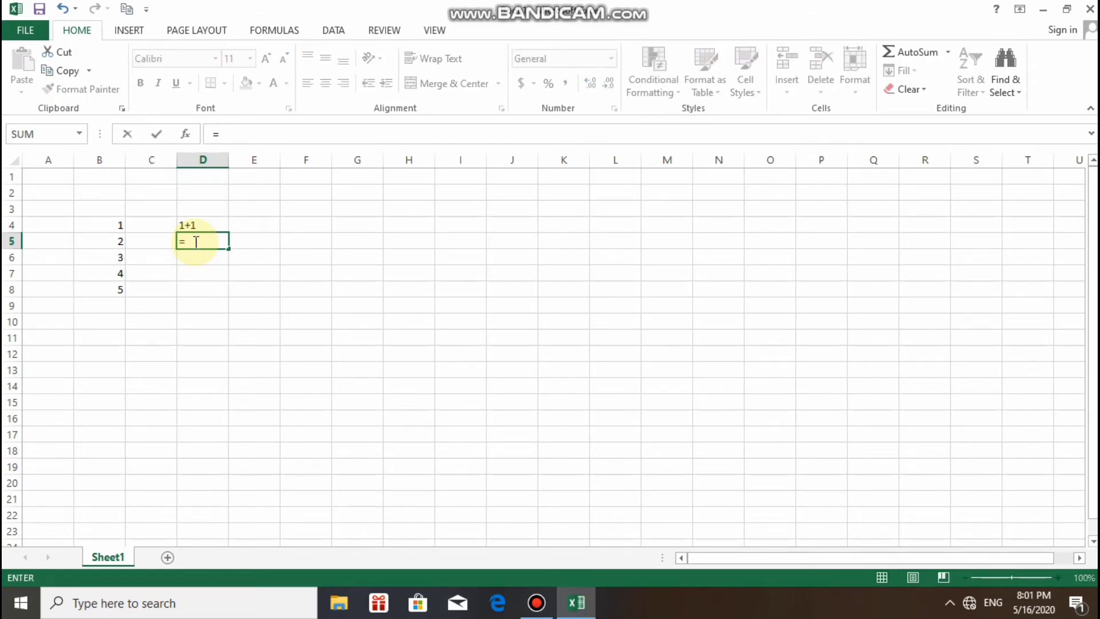
{"action": "type", "text": "1+1"}
{"action": "key", "text": "Return"}
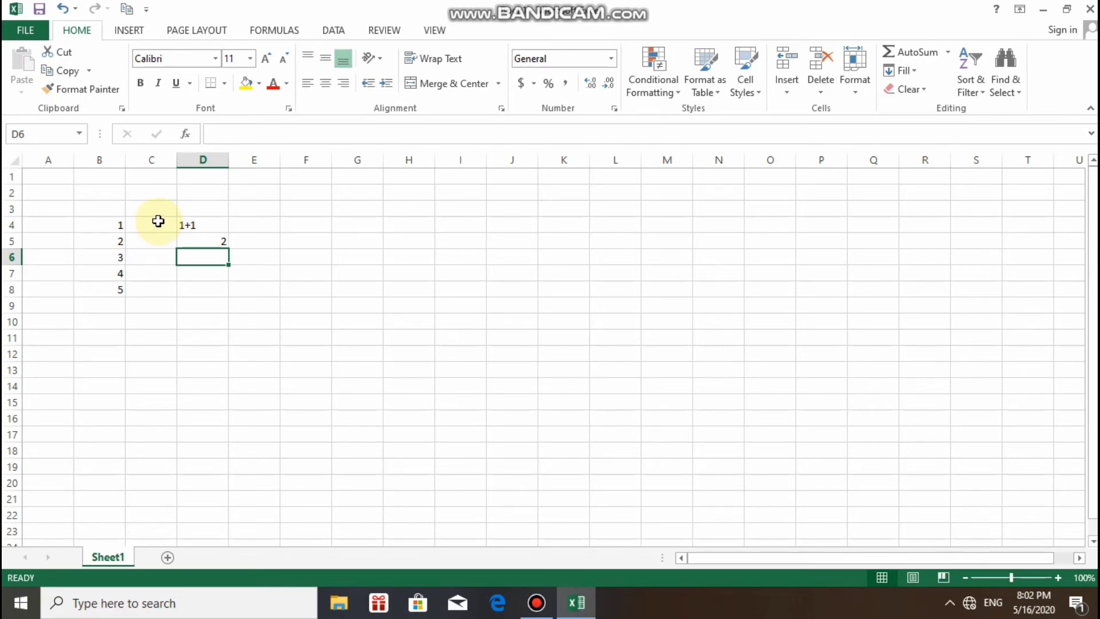
Step: Enter the number 1 in both cell E4 and cell F4
{"action": "left_click", "coordinate": [244, 231]}
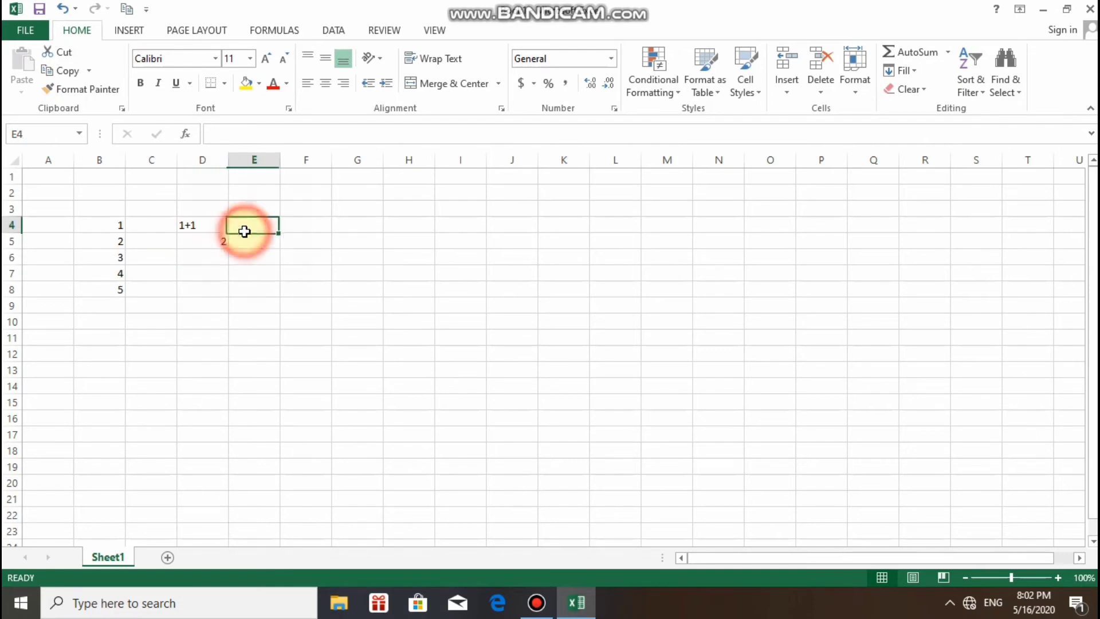
{"action": "type", "text": "1"}
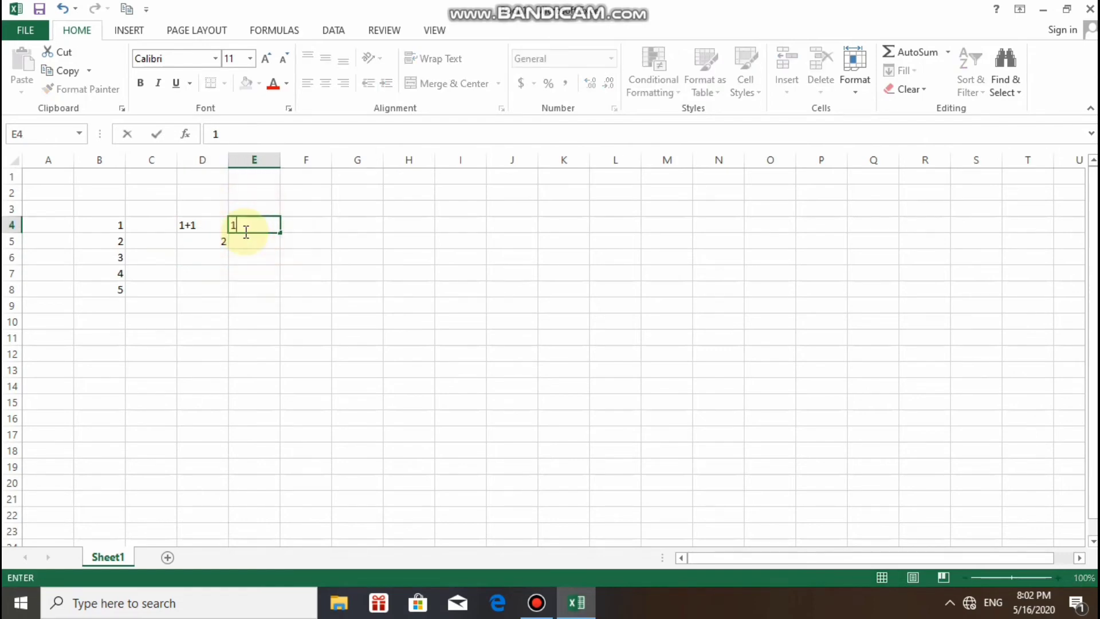
{"action": "left_click", "coordinate": [304, 224]}
{"action": "type", "text": "1"}
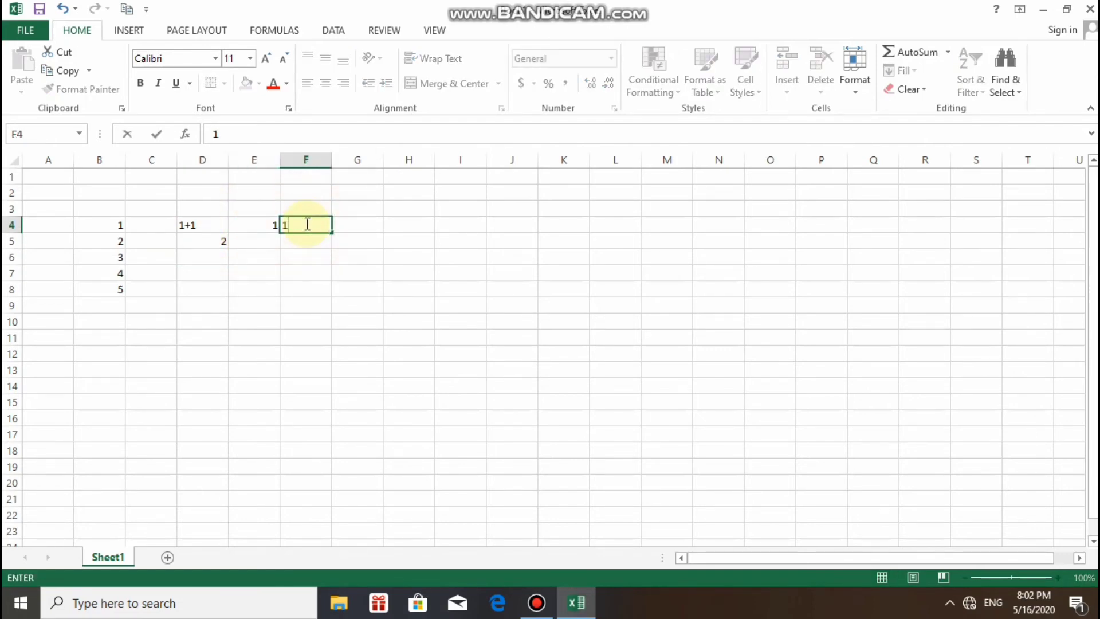
Step: Add the two neighbouring values by cell reference in G4 with the formula =E4+F4
{"action": "left_click", "coordinate": [354, 225]}
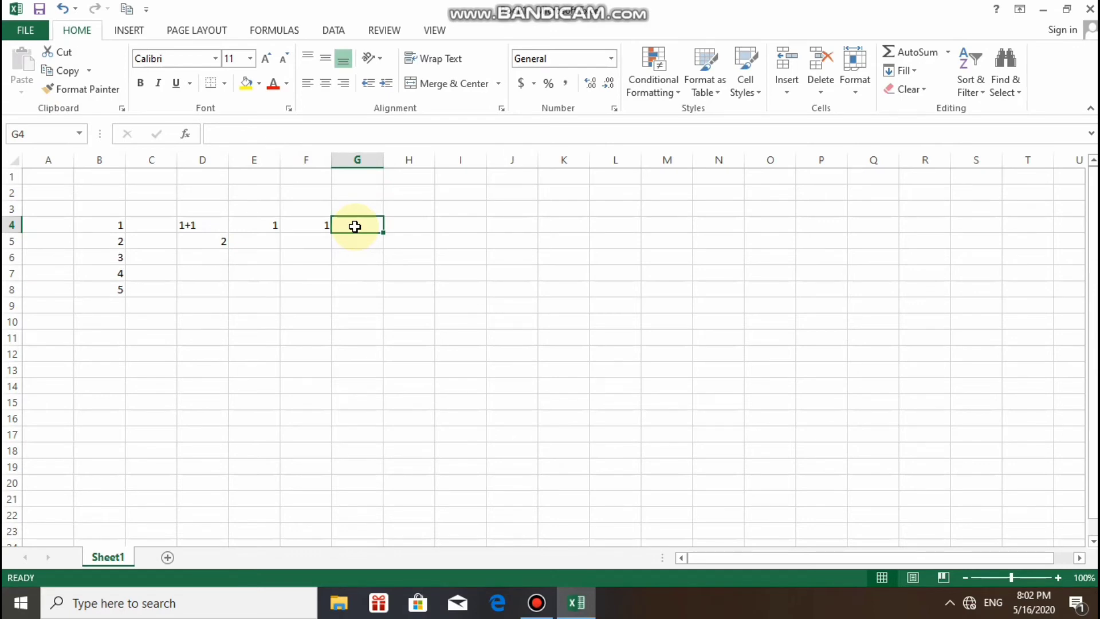
{"action": "type", "text": "="}
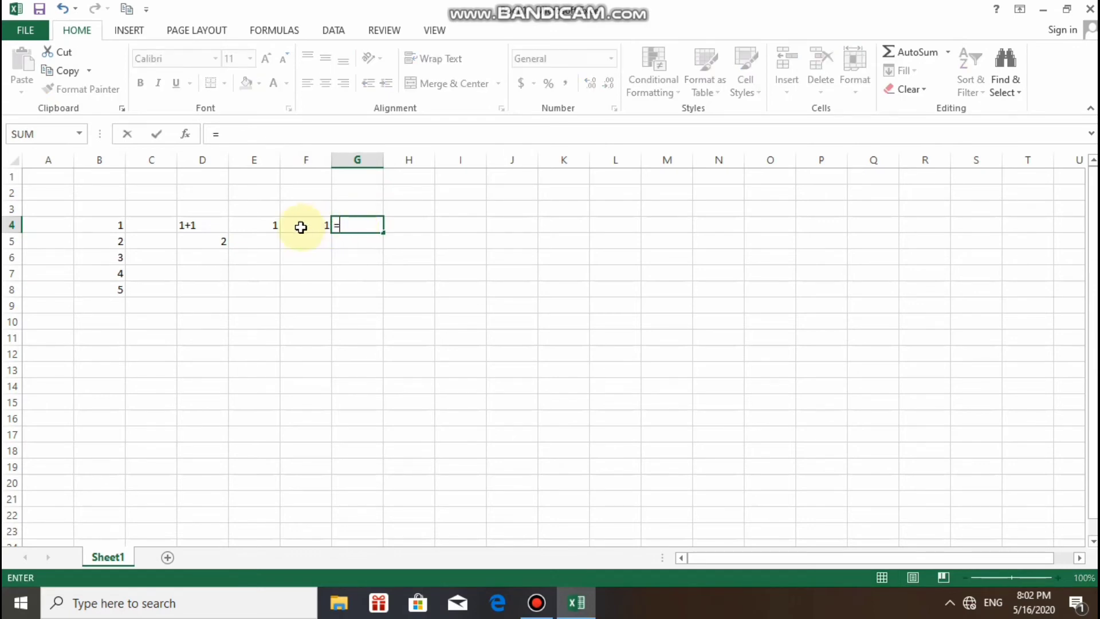
{"action": "left_click", "coordinate": [269, 225]}
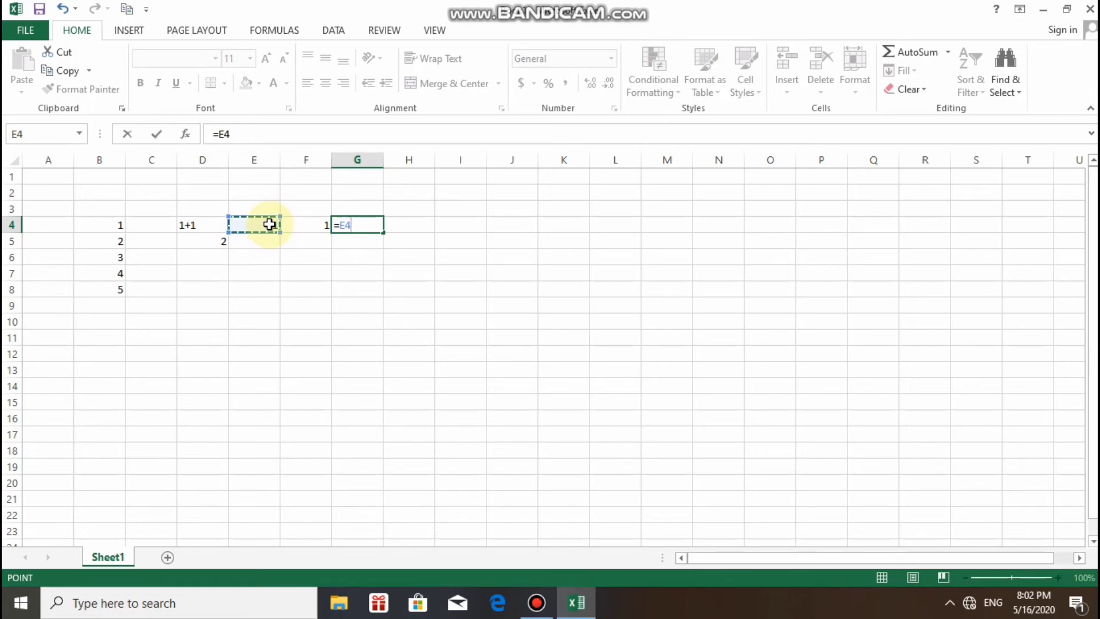
{"action": "type", "text": "+"}
{"action": "left_click", "coordinate": [310, 227]}
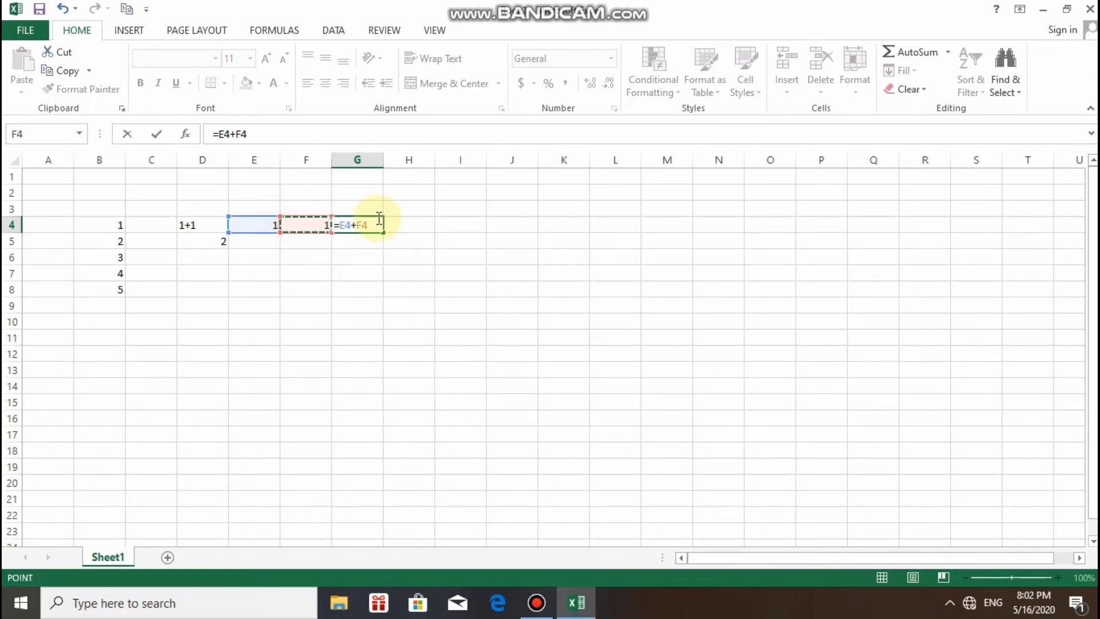
{"action": "key", "text": "Return"}
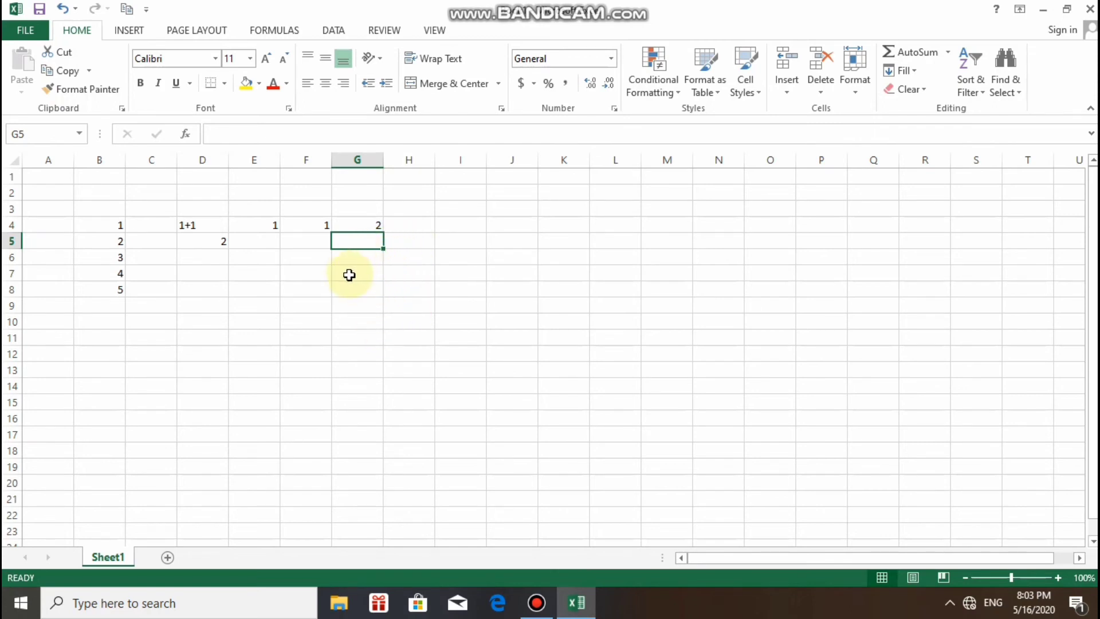
Step: Enter a SUM function in cell G5 that adds E4+F4
{"action": "left_click", "coordinate": [352, 245]}
{"action": "type", "text": "="}
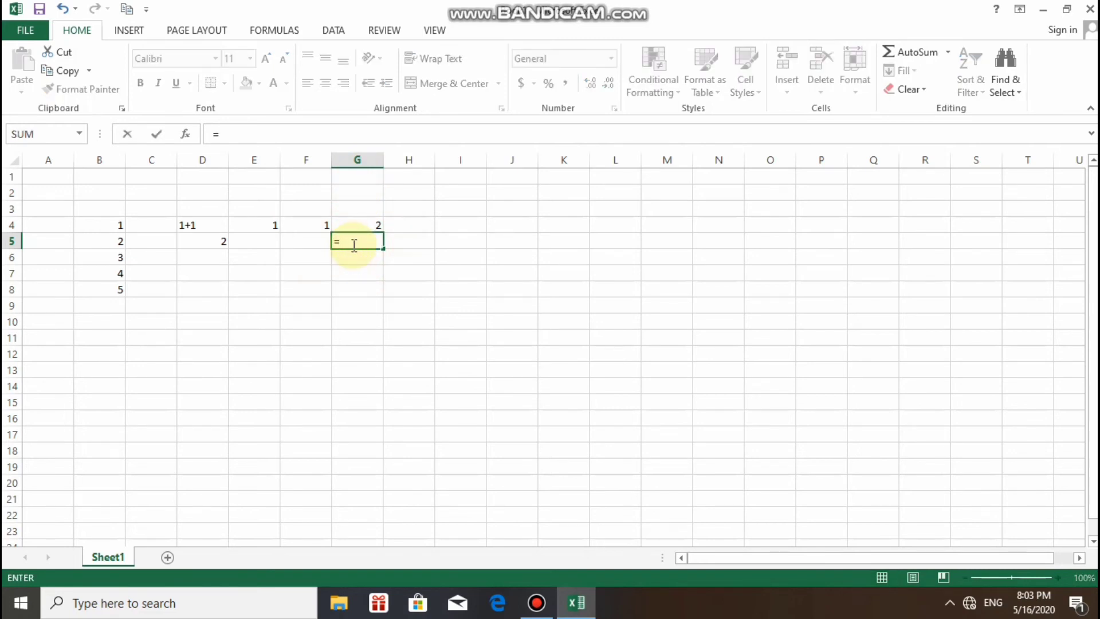
{"action": "type", "text": "sum"}
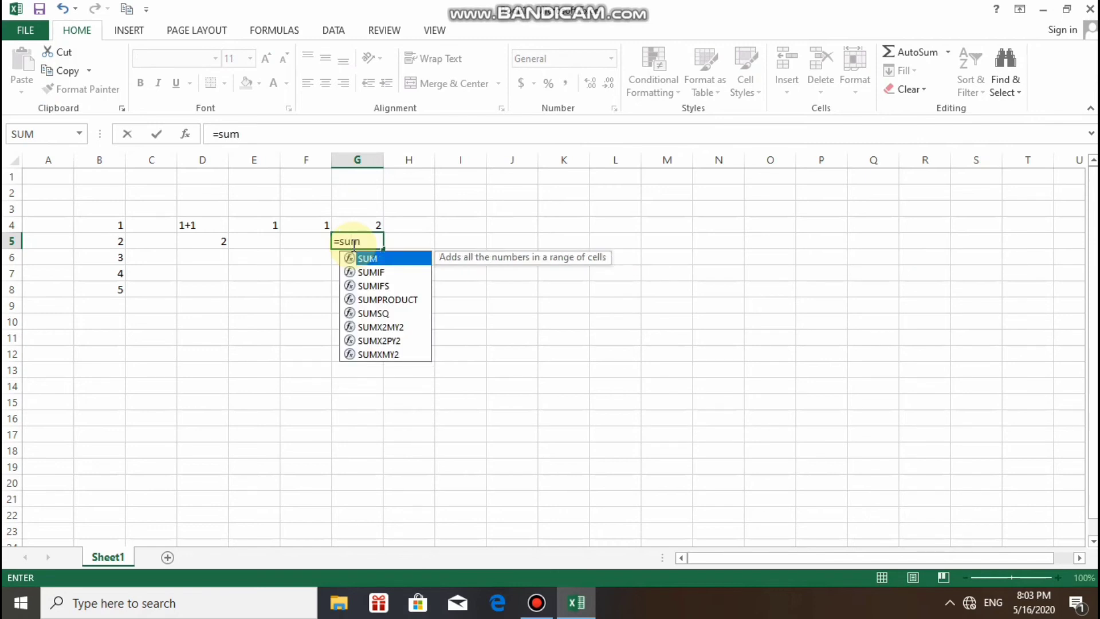
{"action": "double_click", "coordinate": [393, 260]}
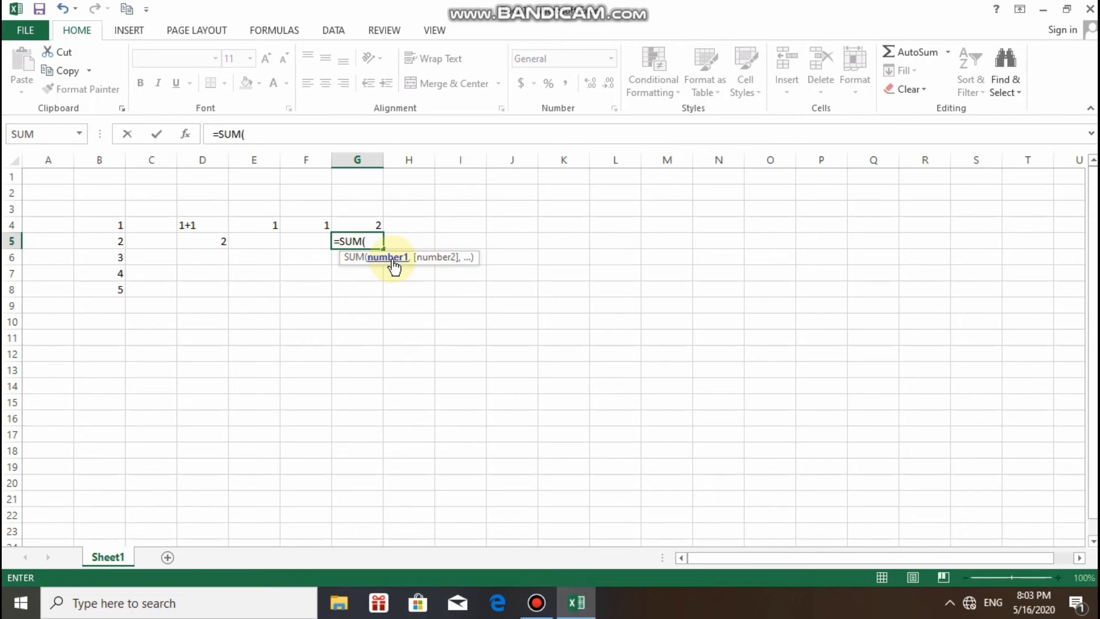
{"action": "left_click", "coordinate": [258, 226]}
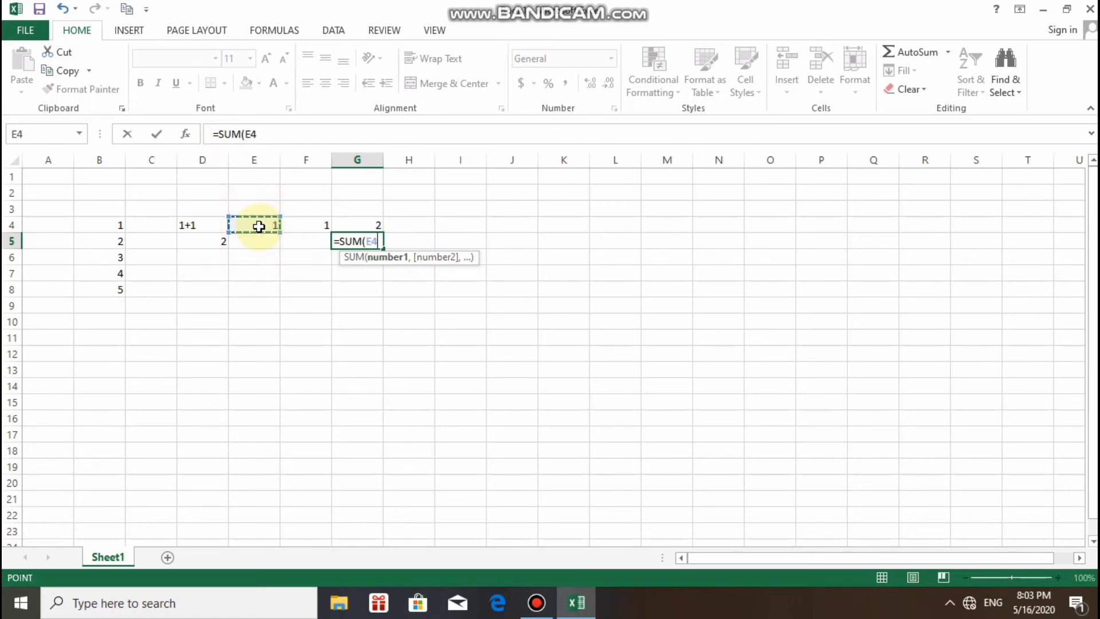
{"action": "type", "text": "+"}
{"action": "left_click", "coordinate": [297, 224]}
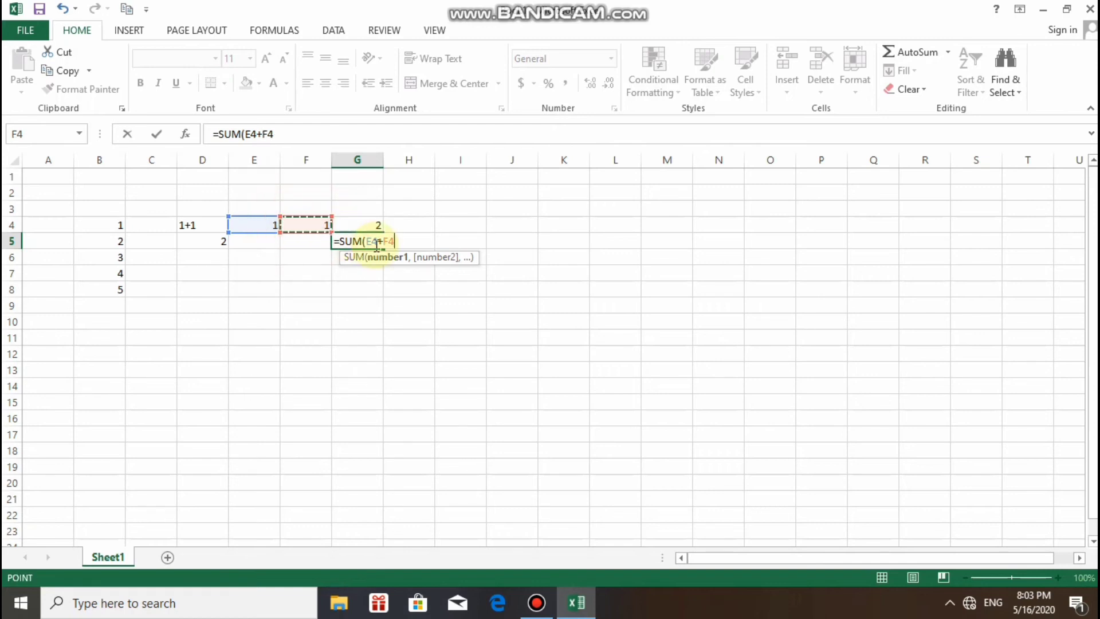
{"action": "key", "text": "Return"}
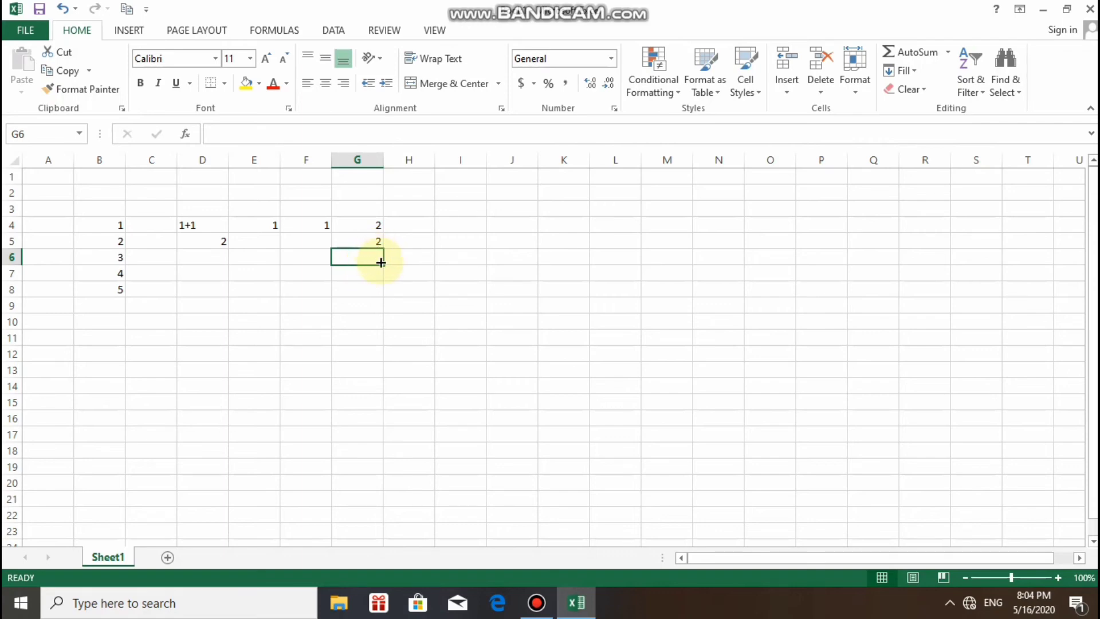
Step: Insert the SUM function from the Math & Trig category into cell G6 and bring up its arguments
{"action": "left_click", "coordinate": [187, 135]}
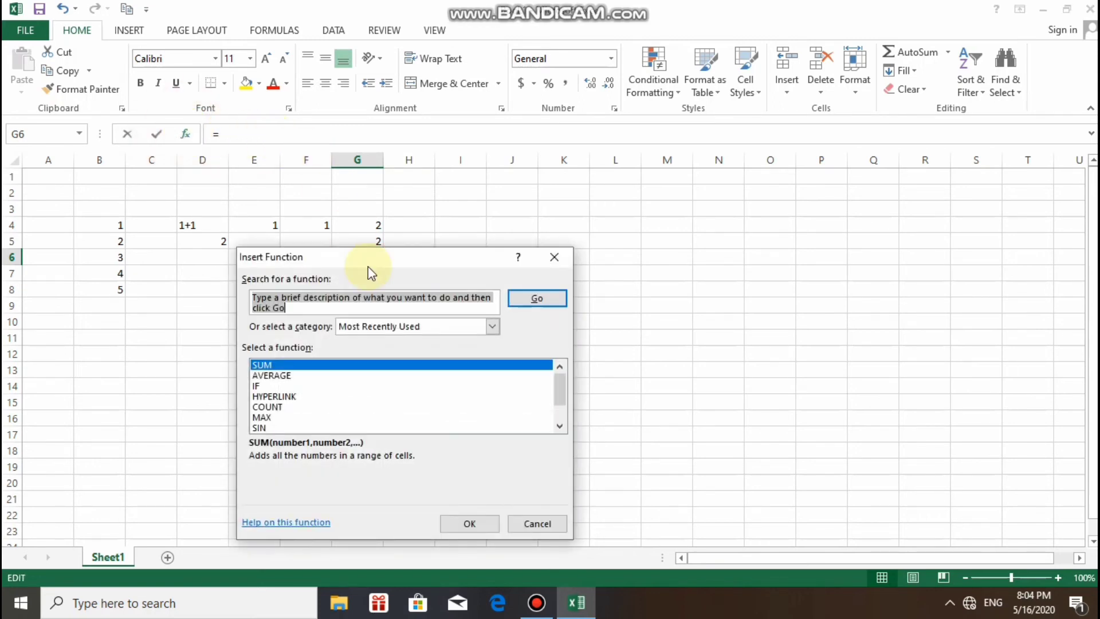
{"action": "left_click", "coordinate": [492, 327]}
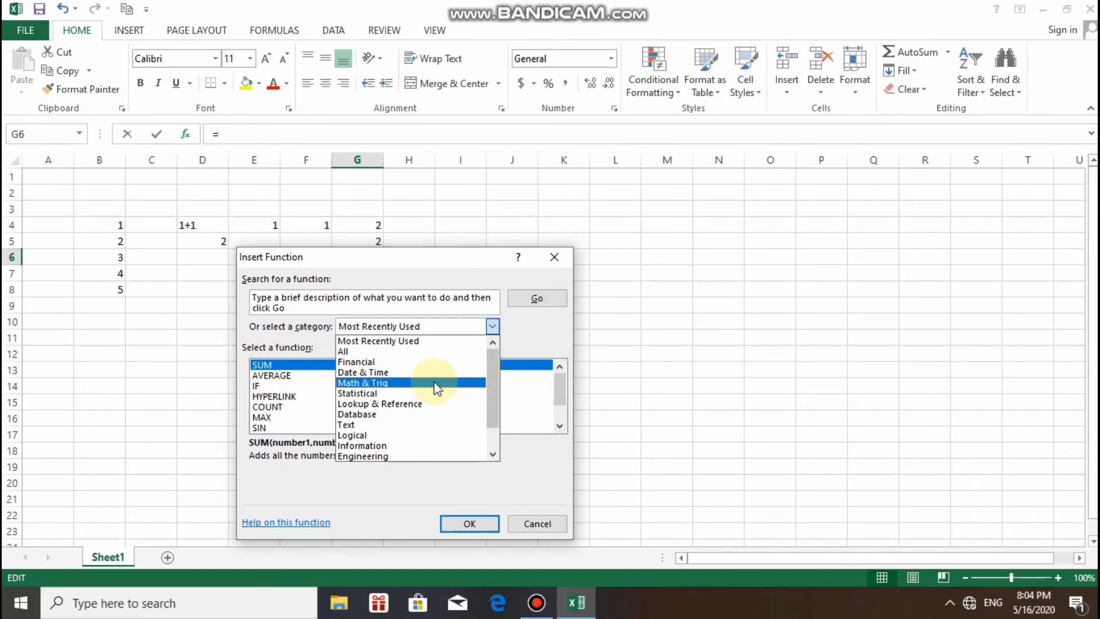
{"action": "left_click", "coordinate": [396, 382]}
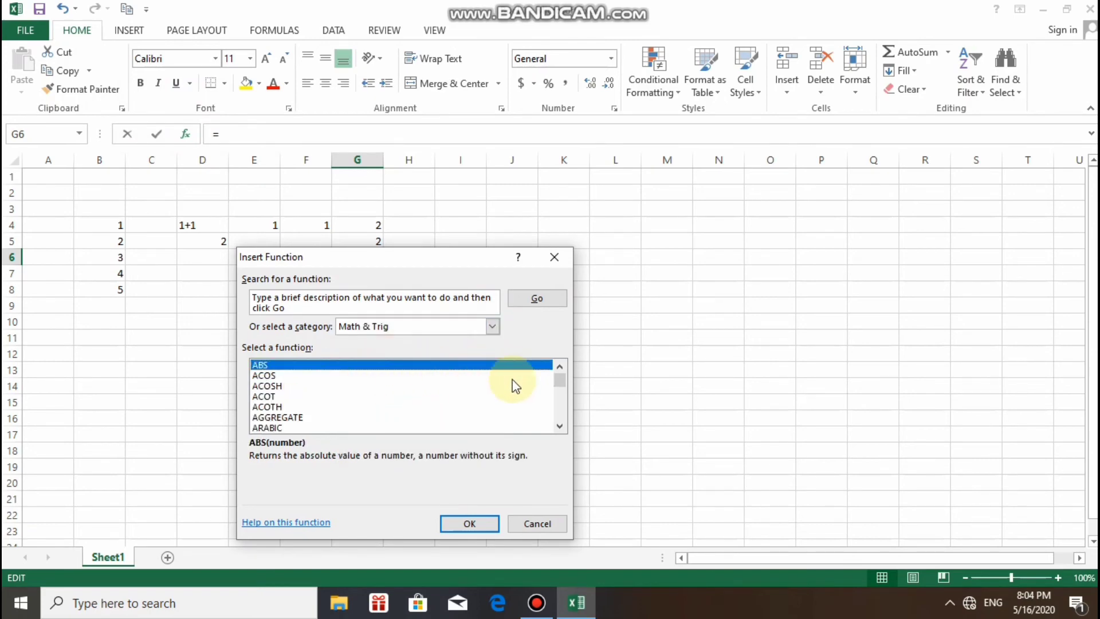
{"action": "left_click_drag", "start_coordinate": [560, 431], "coordinate": [559, 431]}
{"action": "left_click", "coordinate": [559, 427]}
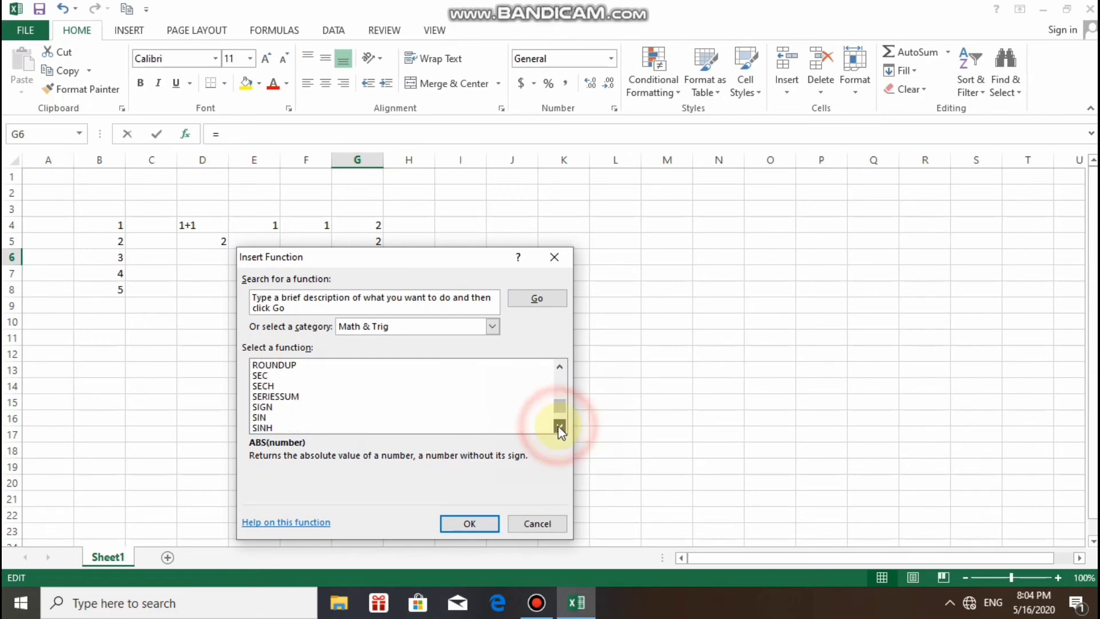
{"action": "left_click", "coordinate": [560, 427]}
{"action": "left_click", "coordinate": [559, 427]}
{"action": "left_click", "coordinate": [559, 427]}
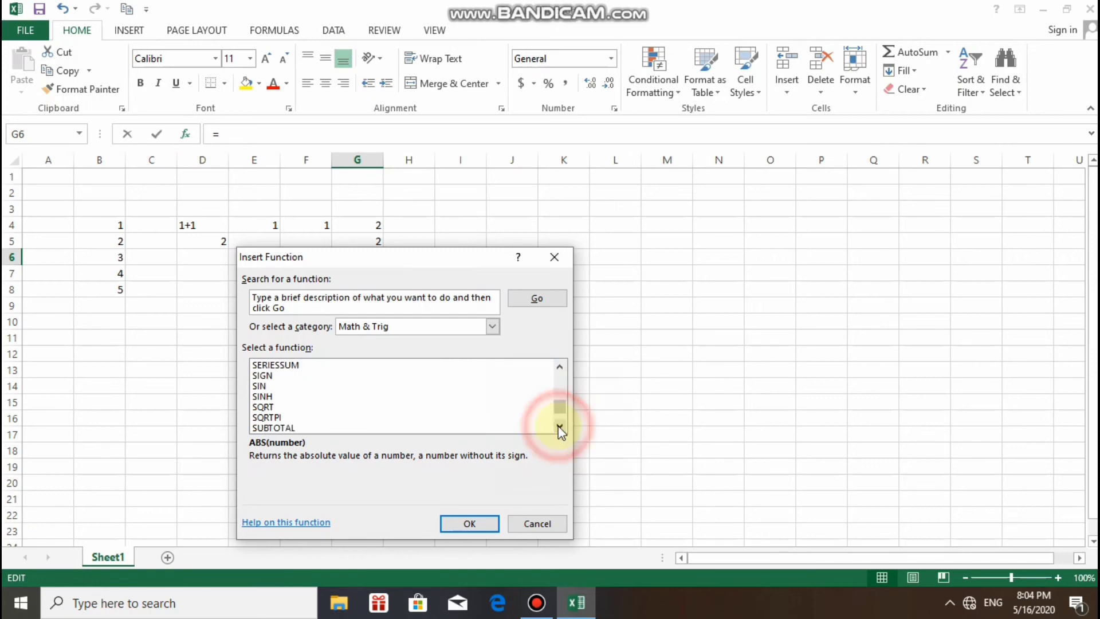
{"action": "left_click", "coordinate": [560, 427]}
{"action": "left_click", "coordinate": [560, 427]}
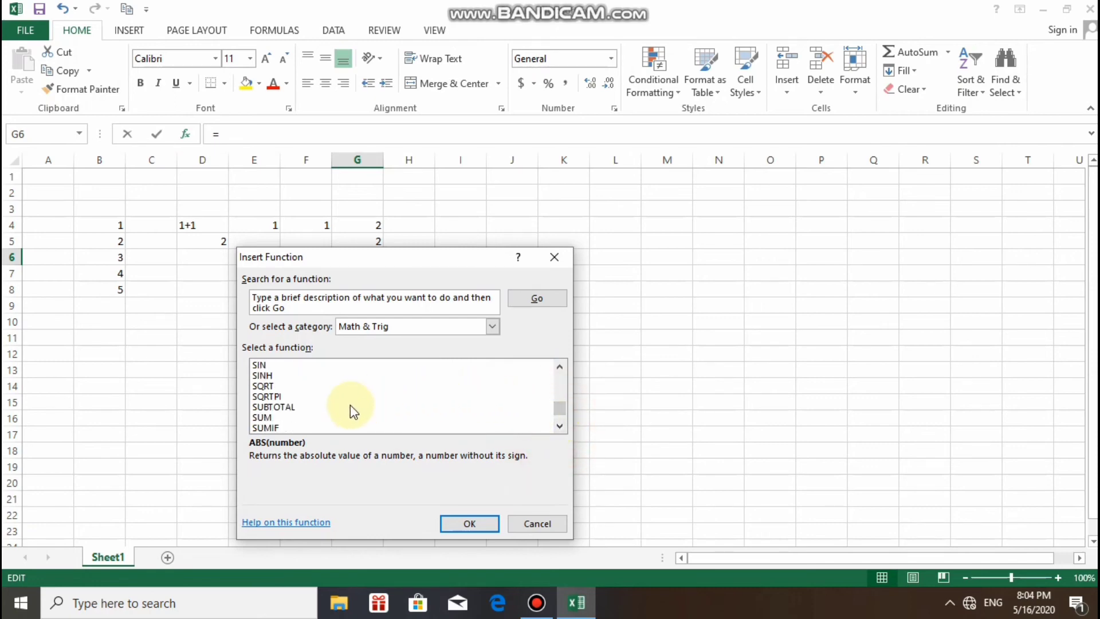
{"action": "left_click", "coordinate": [279, 418]}
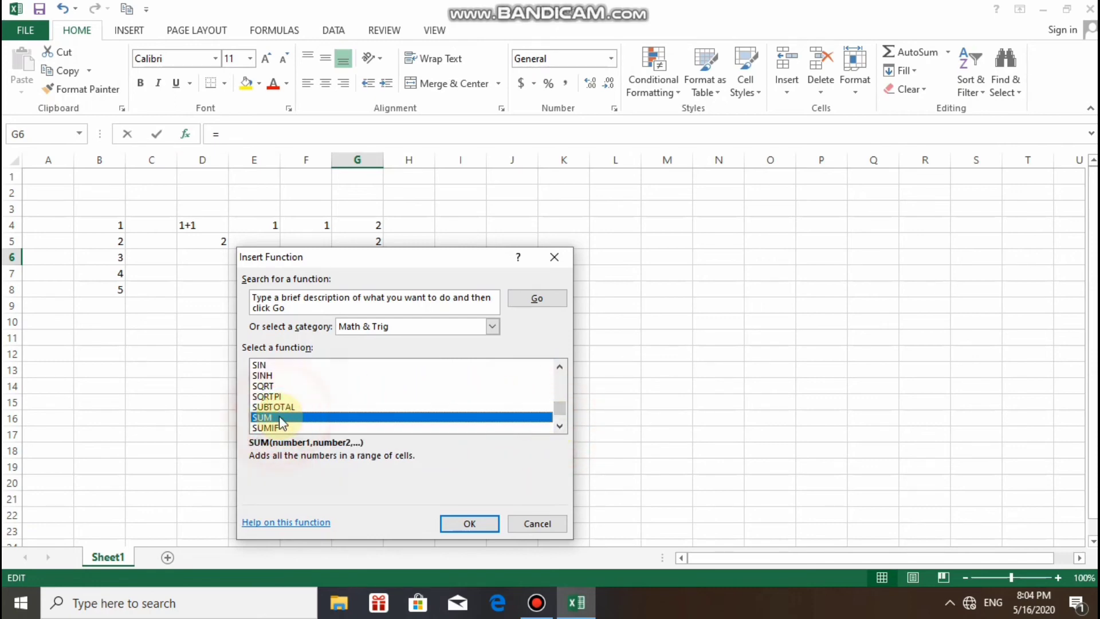
{"action": "left_click", "coordinate": [459, 524]}
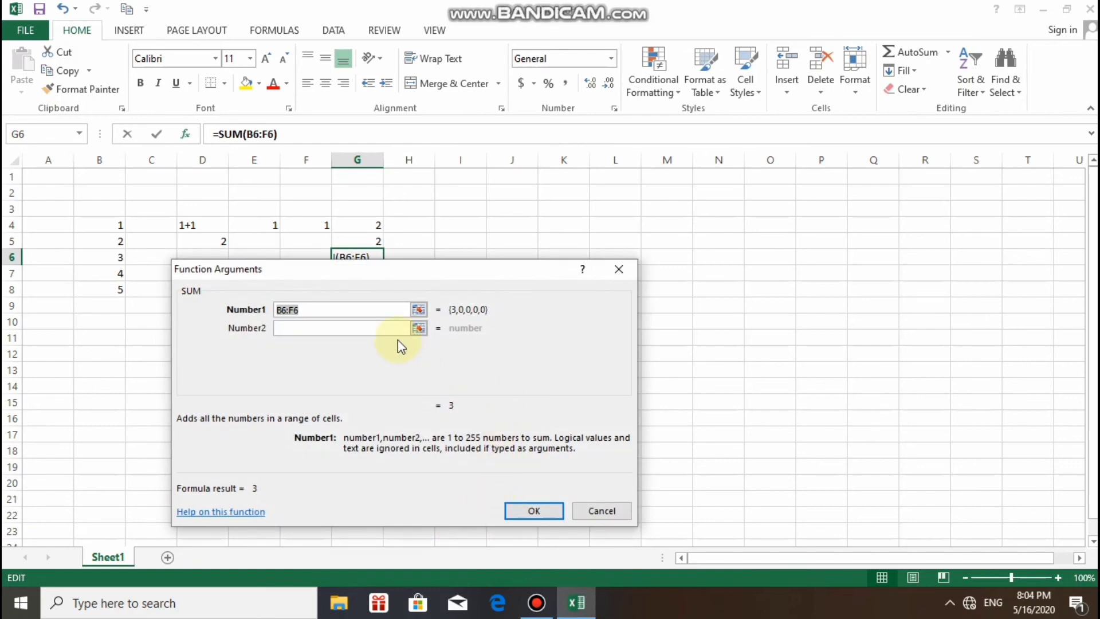
Step: Replace the SUM function's first argument with E4+F4 and apply the function to cell G6
{"action": "left_click", "coordinate": [374, 313]}
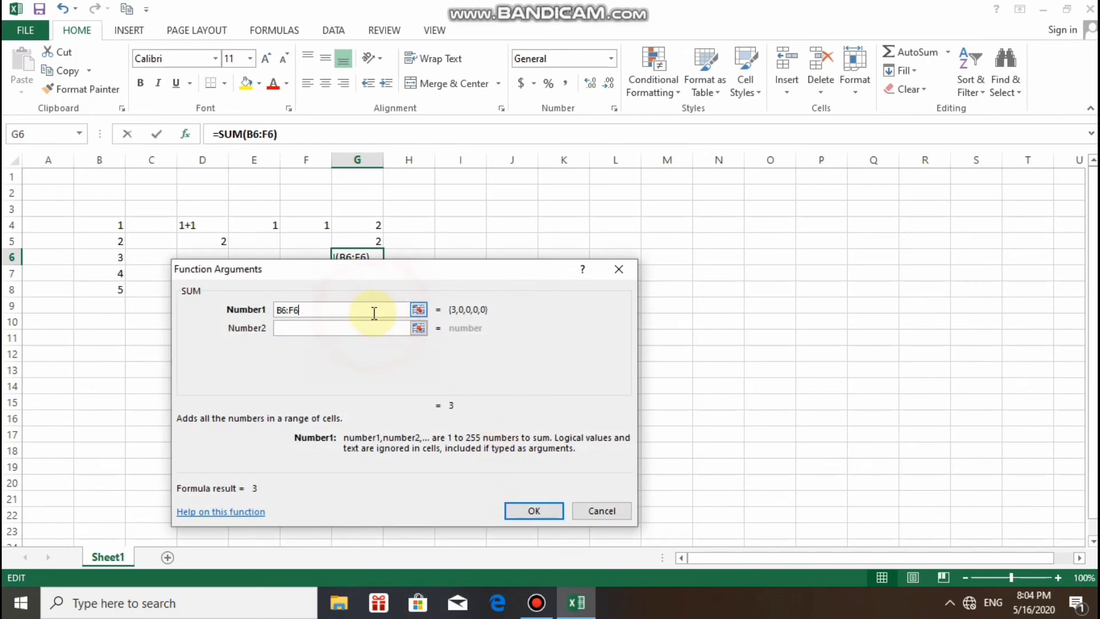
{"action": "key", "text": "BackSpace"}
{"action": "key", "text": "BackSpace"}
{"action": "key", "text": "BackSpace"}
{"action": "key", "text": "BackSpace"}
{"action": "key", "text": "BackSpace"}
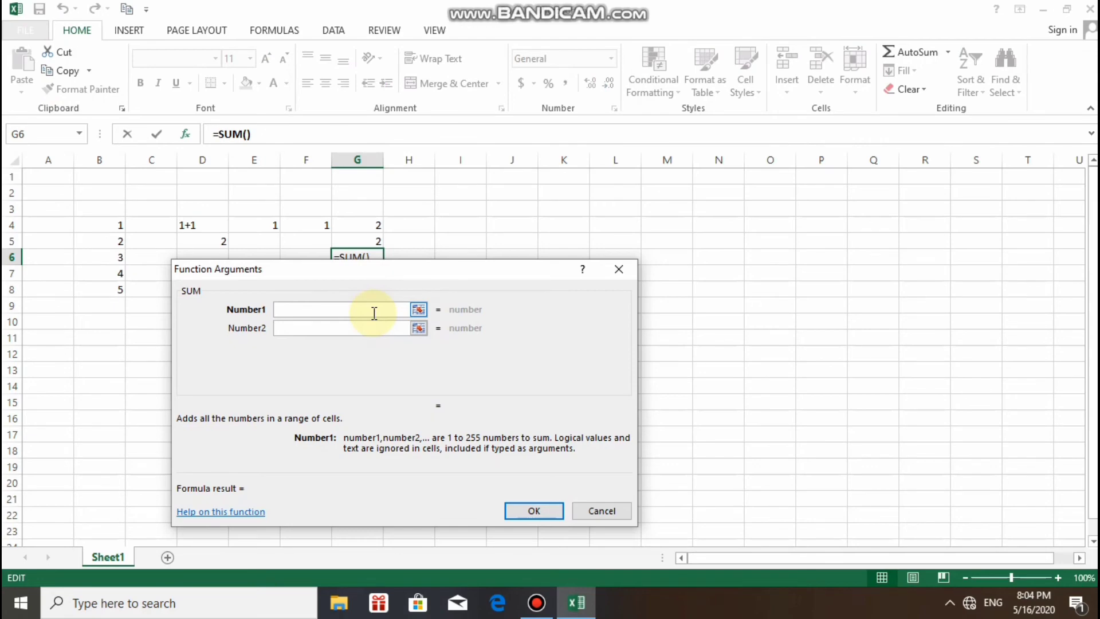
{"action": "left_click", "coordinate": [263, 218]}
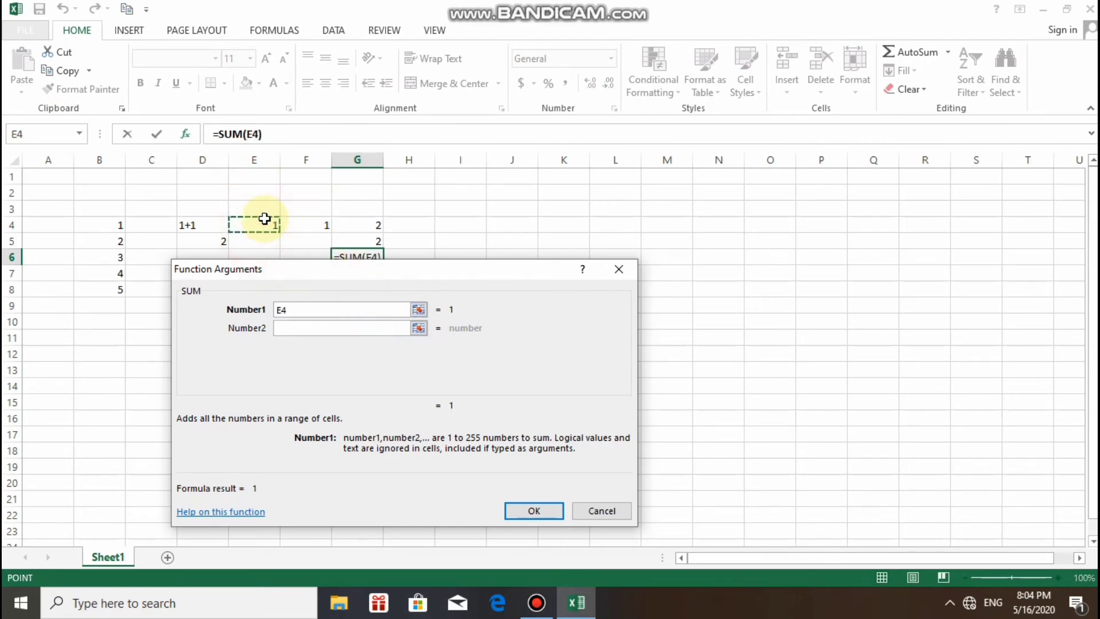
{"action": "type", "text": "+"}
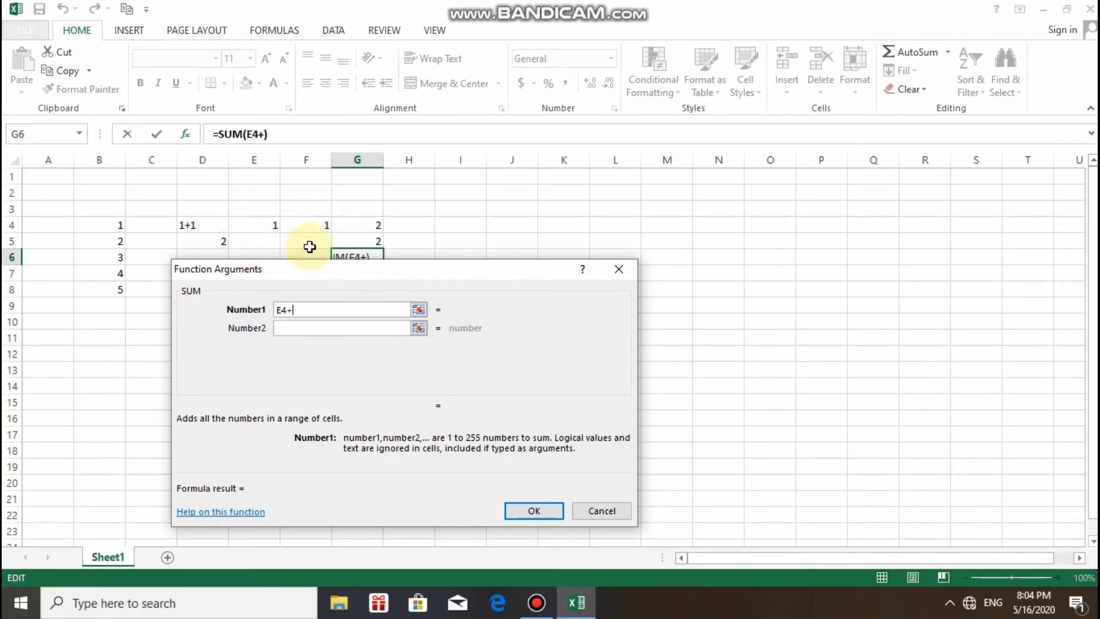
{"action": "left_click", "coordinate": [319, 223]}
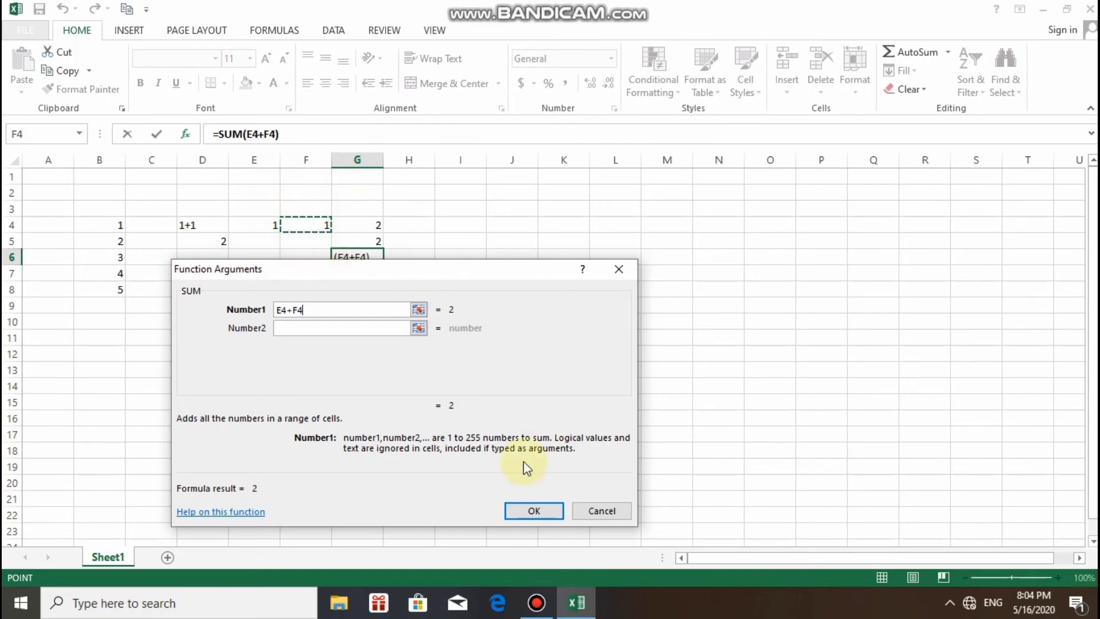
{"action": "left_click", "coordinate": [523, 509]}
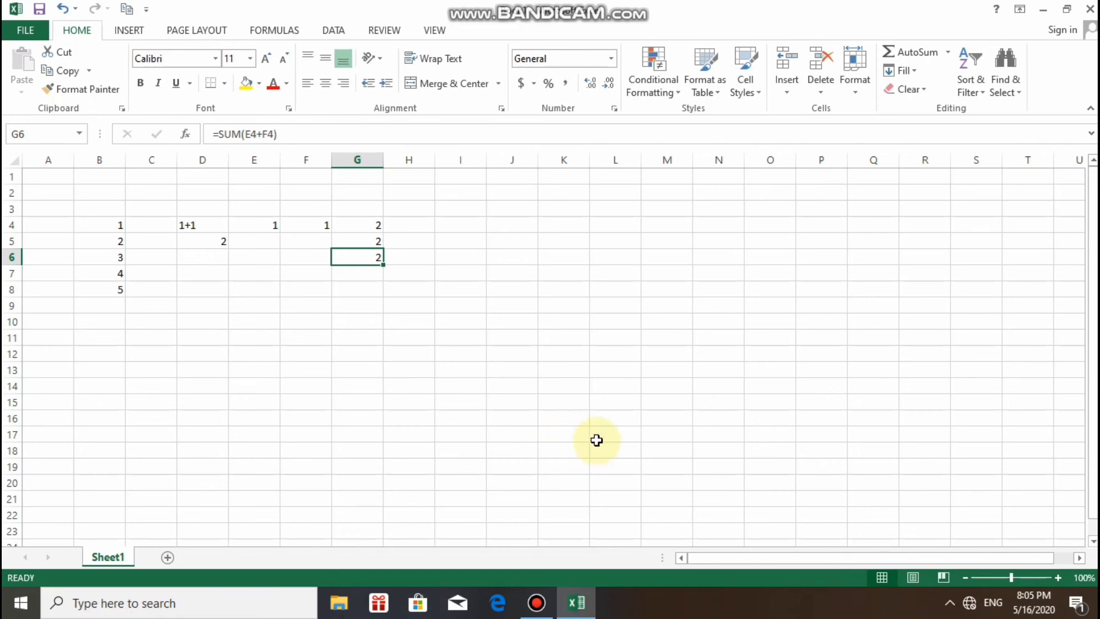
Step: Enter the starting numbers 1 in cell I4 and 2 in cell I5
{"action": "left_click", "coordinate": [460, 226]}
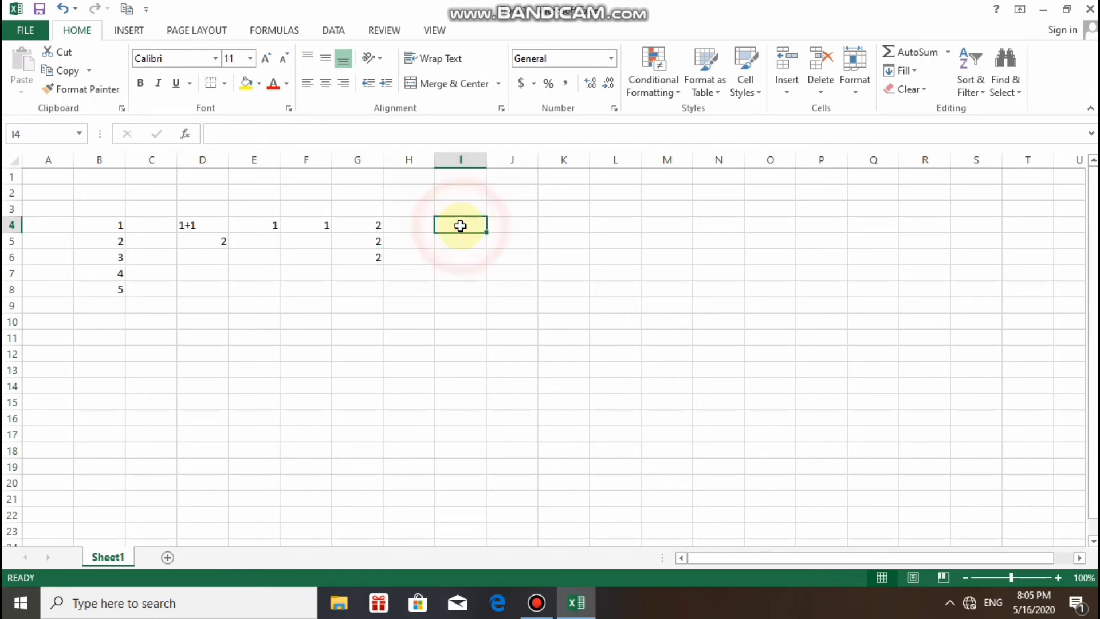
{"action": "type", "text": "1"}
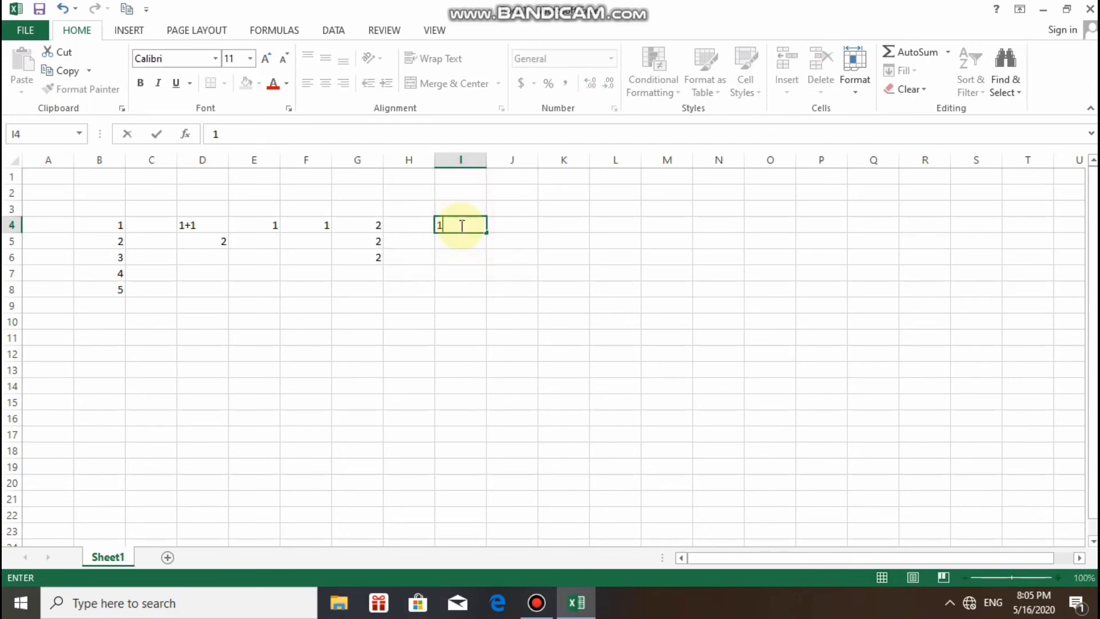
{"action": "key", "text": "Return"}
{"action": "type", "text": "2"}
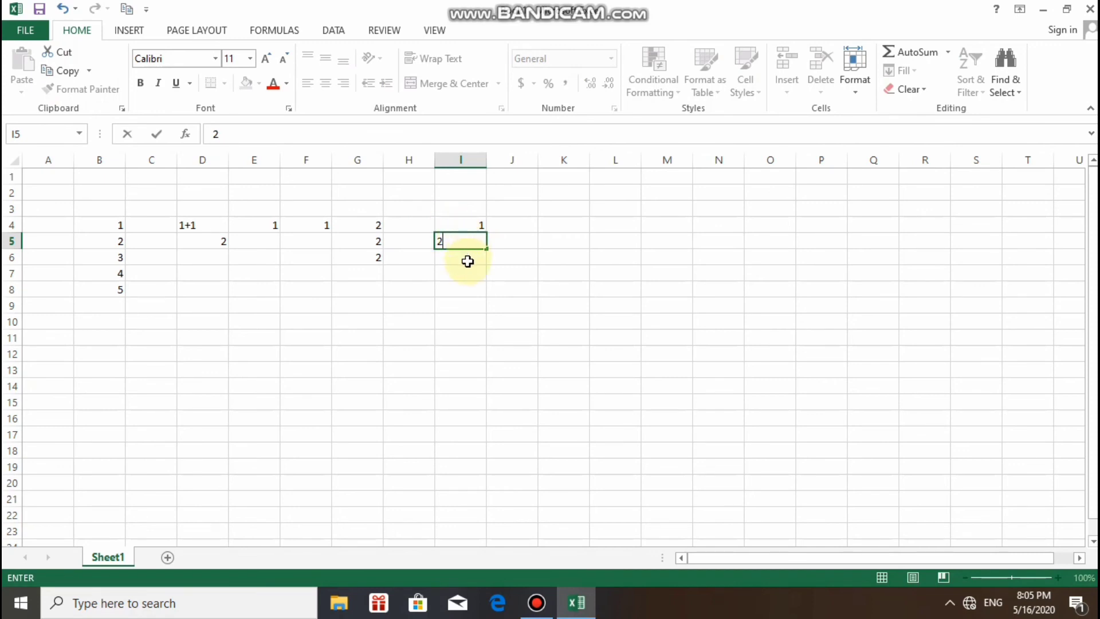
Step: Extend the number series from I4:I5 down column I to cell I18 with AutoFill
{"action": "left_click_drag", "start_coordinate": [466, 259], "coordinate": [449, 230]}
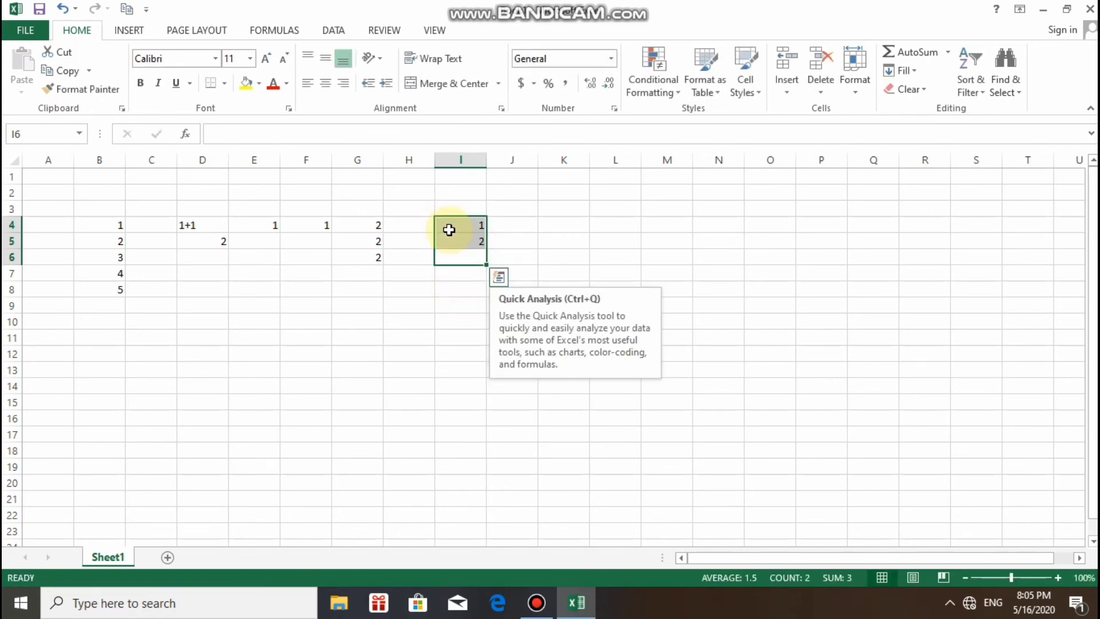
{"action": "left_click", "coordinate": [449, 230]}
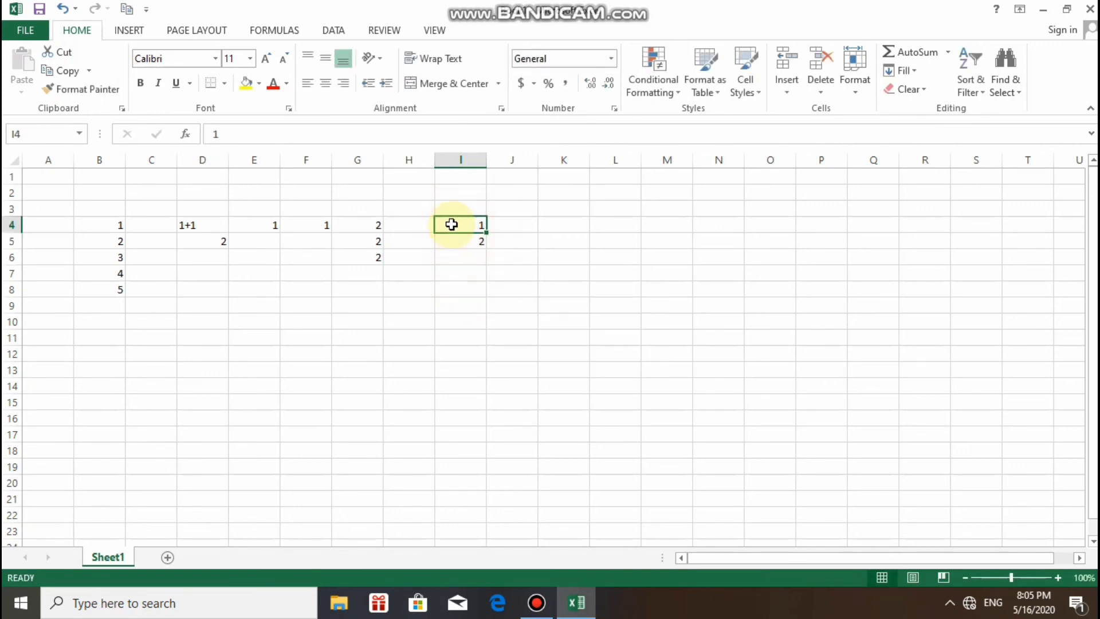
{"action": "left_click", "coordinate": [453, 224]}
{"action": "mouse_move", "coordinate": [452, 224]}
{"action": "left_mouse_down"}
{"action": "mouse_move", "coordinate": [456, 248]}
{"action": "mouse_move", "coordinate": [463, 239]}
{"action": "left_mouse_up"}
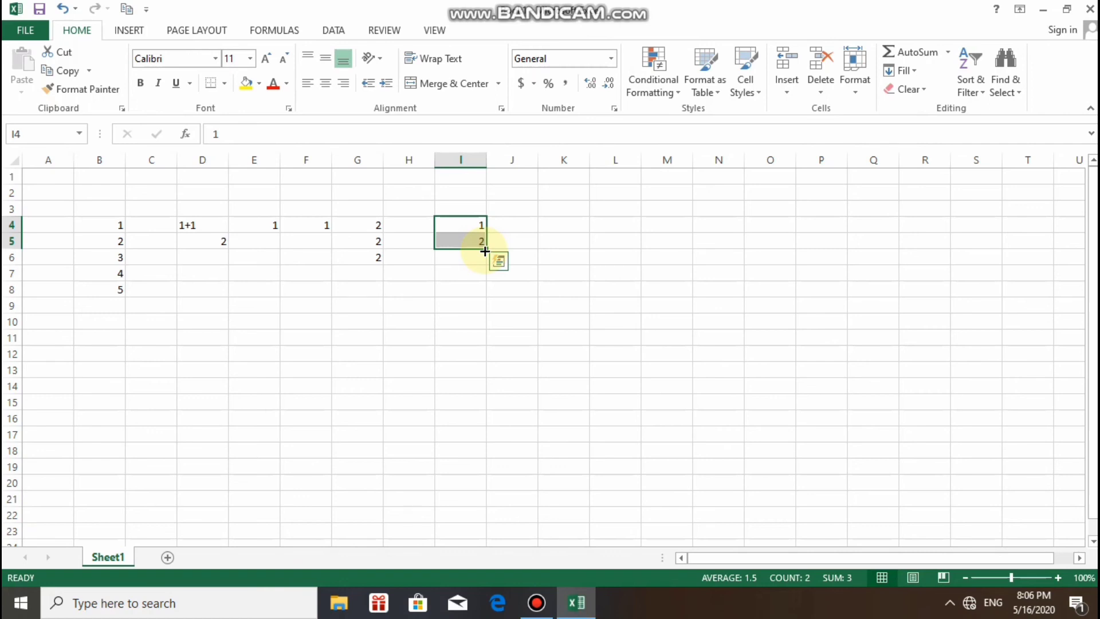
{"action": "left_click_drag", "start_coordinate": [484, 252], "coordinate": [480, 447]}
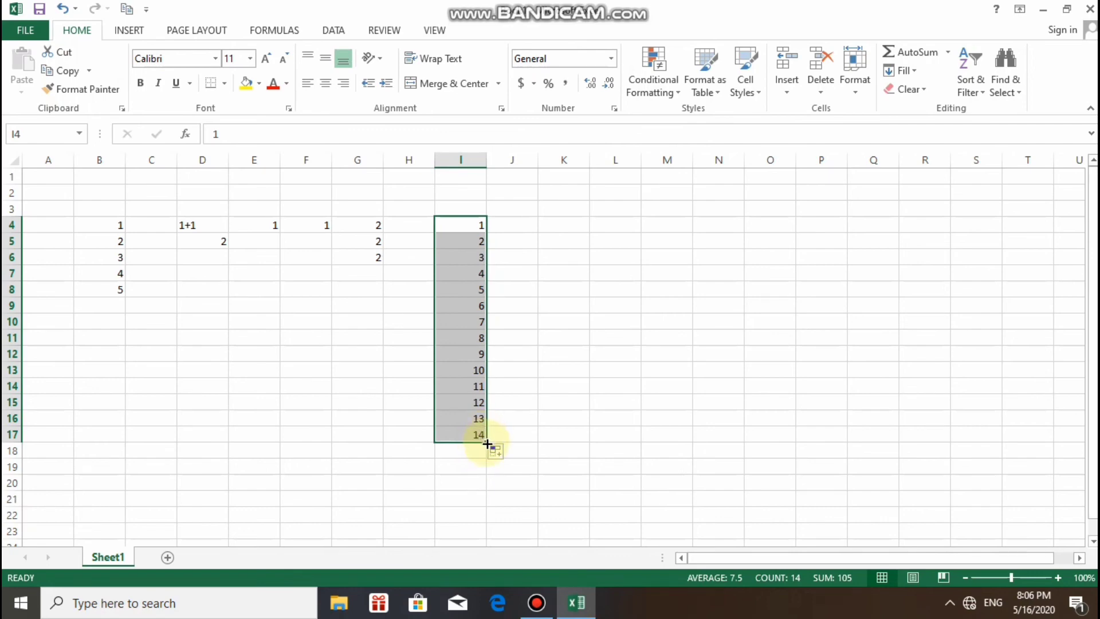
{"action": "mouse_move", "coordinate": [486, 444]}
{"action": "left_mouse_down"}
{"action": "mouse_move", "coordinate": [474, 484]}
{"action": "mouse_move", "coordinate": [478, 454]}
{"action": "left_mouse_up"}
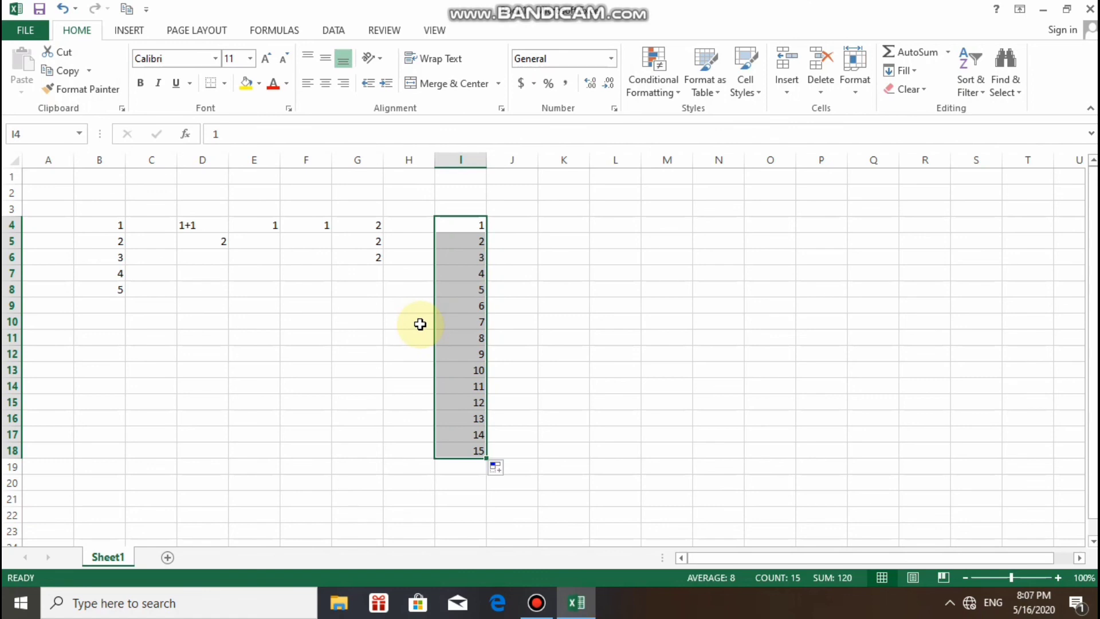
Step: Enter the Indonesian month names januari in cell K4 and februari in cell K5
{"action": "left_click", "coordinate": [545, 224]}
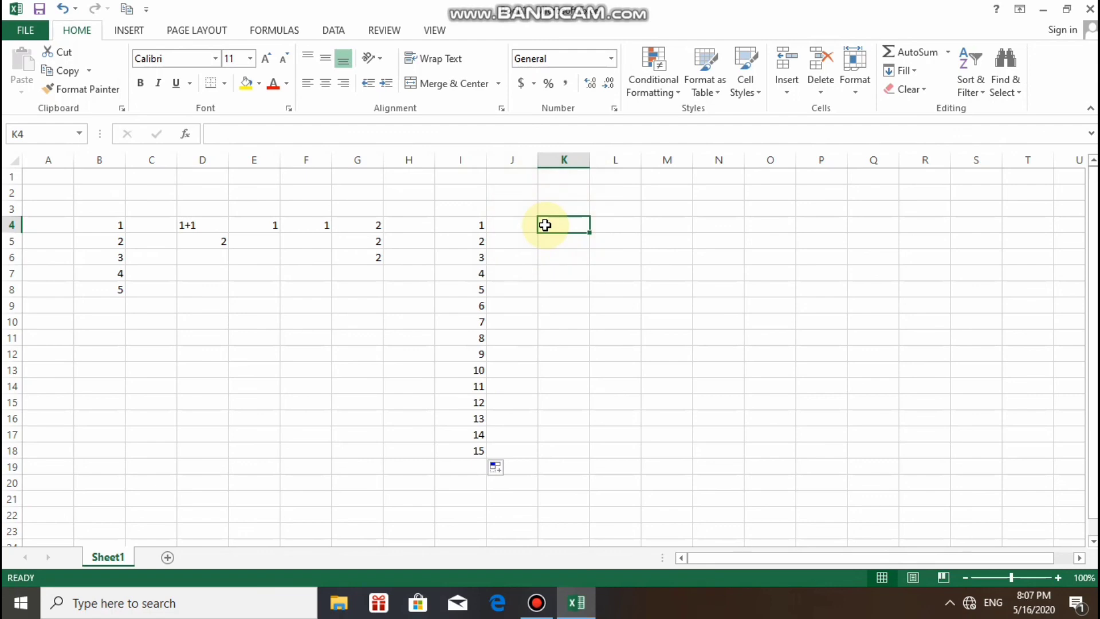
{"action": "type", "text": "j"}
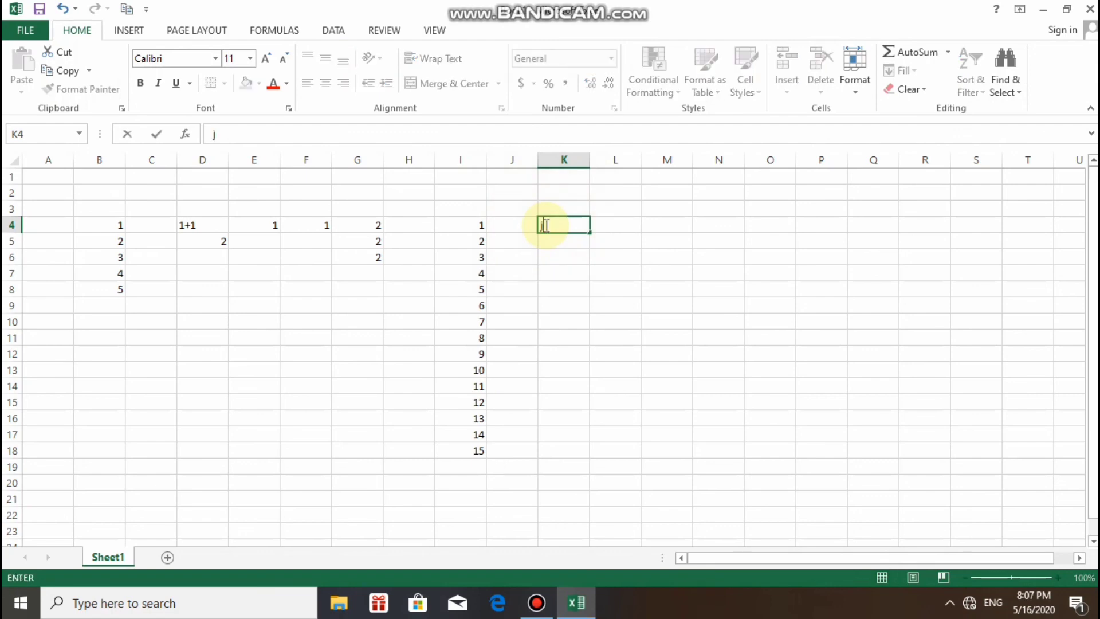
{"action": "type", "text": "anuari"}
{"action": "key", "text": "Return"}
{"action": "type", "text": "f"}
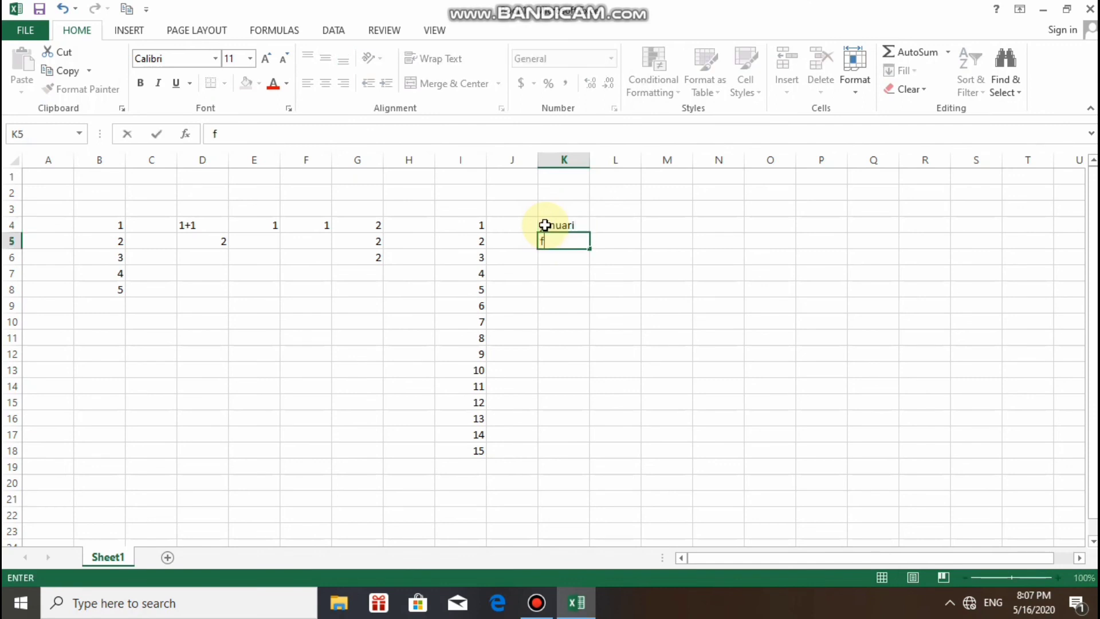
{"action": "type", "text": "ebruari"}
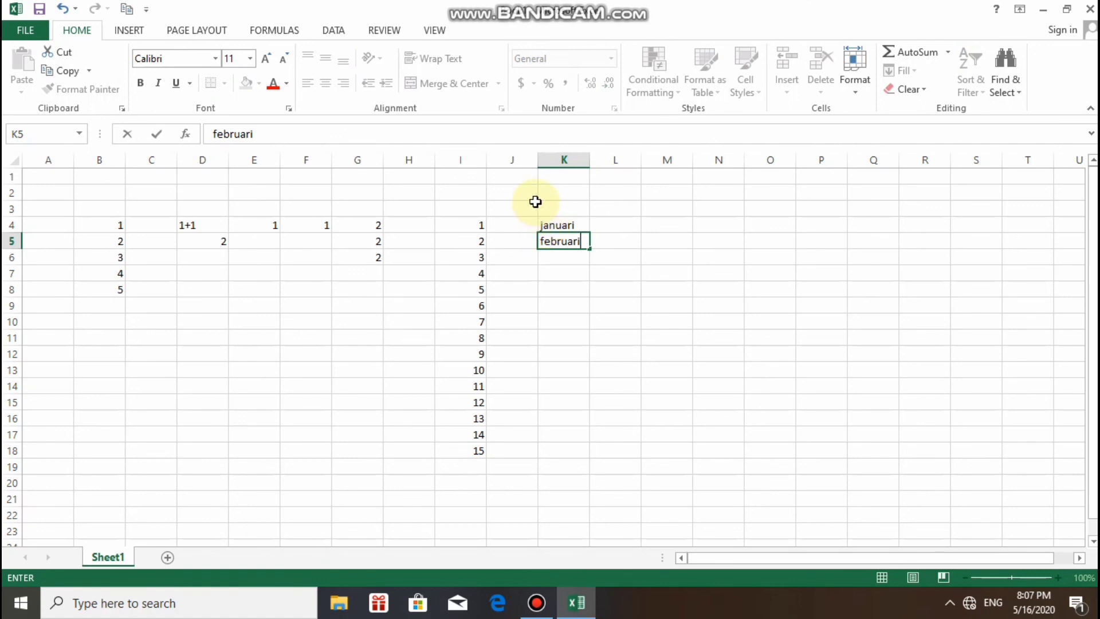
Step: AutoFill the two Indonesian month names from K4:K5 down to cell K15
{"action": "left_click", "coordinate": [545, 224]}
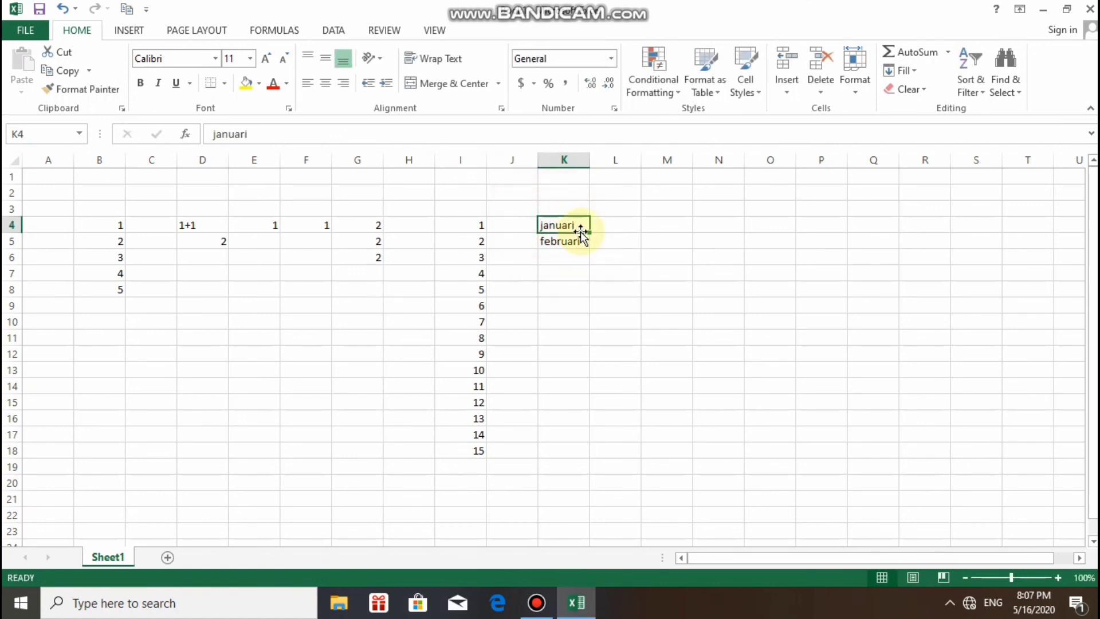
{"action": "left_click_drag", "start_coordinate": [557, 211], "coordinate": [567, 241]}
{"action": "left_click", "coordinate": [564, 226]}
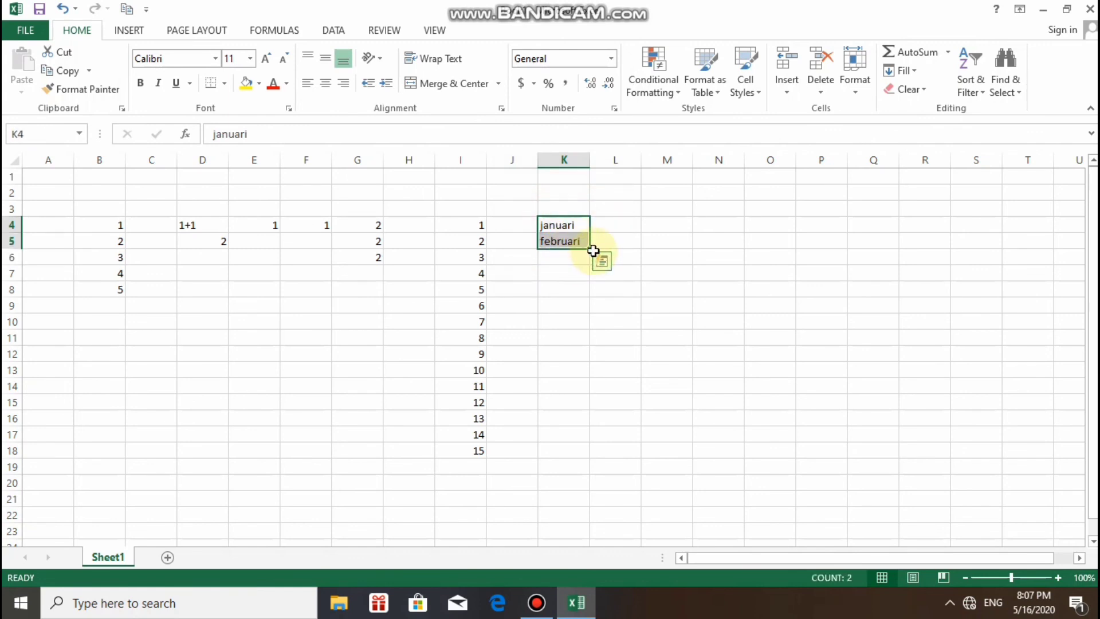
{"action": "left_click_drag", "start_coordinate": [590, 248], "coordinate": [587, 407]}
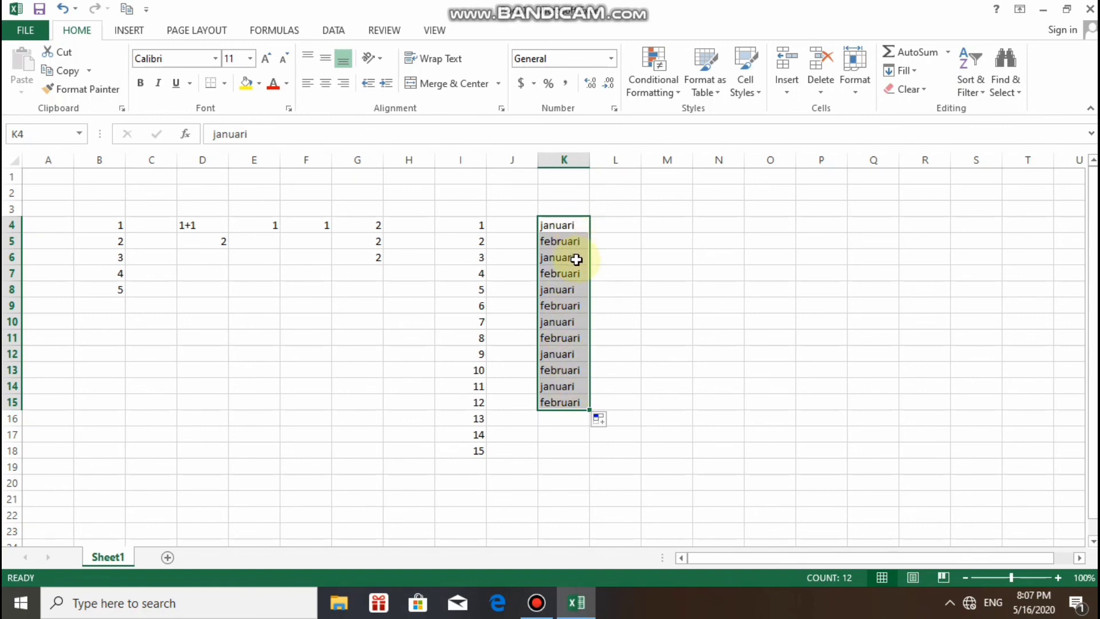
Step: Widen column L slightly to make room for longer month names
{"action": "left_click", "coordinate": [604, 227]}
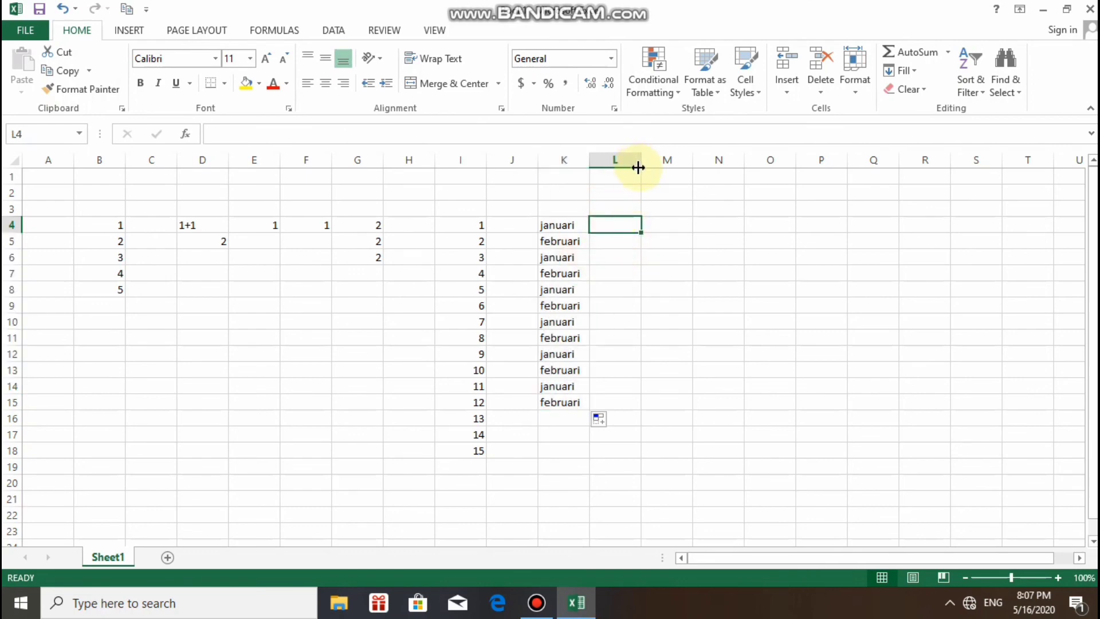
{"action": "left_click_drag", "start_coordinate": [639, 171], "coordinate": [631, 170]}
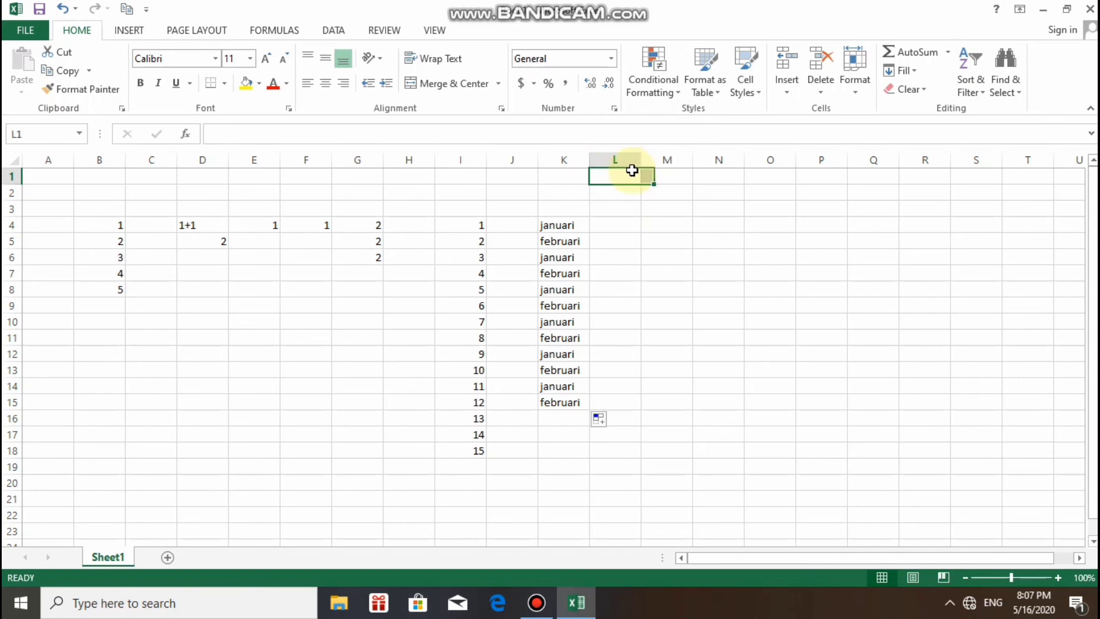
{"action": "left_click", "coordinate": [621, 224]}
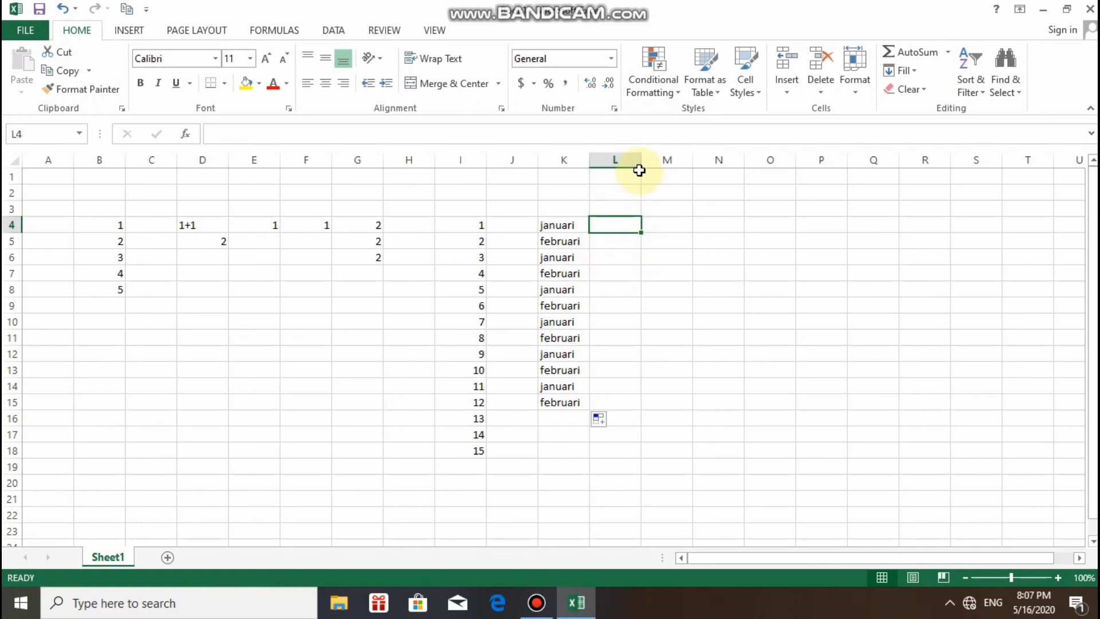
{"action": "left_click_drag", "start_coordinate": [640, 164], "coordinate": [663, 166]}
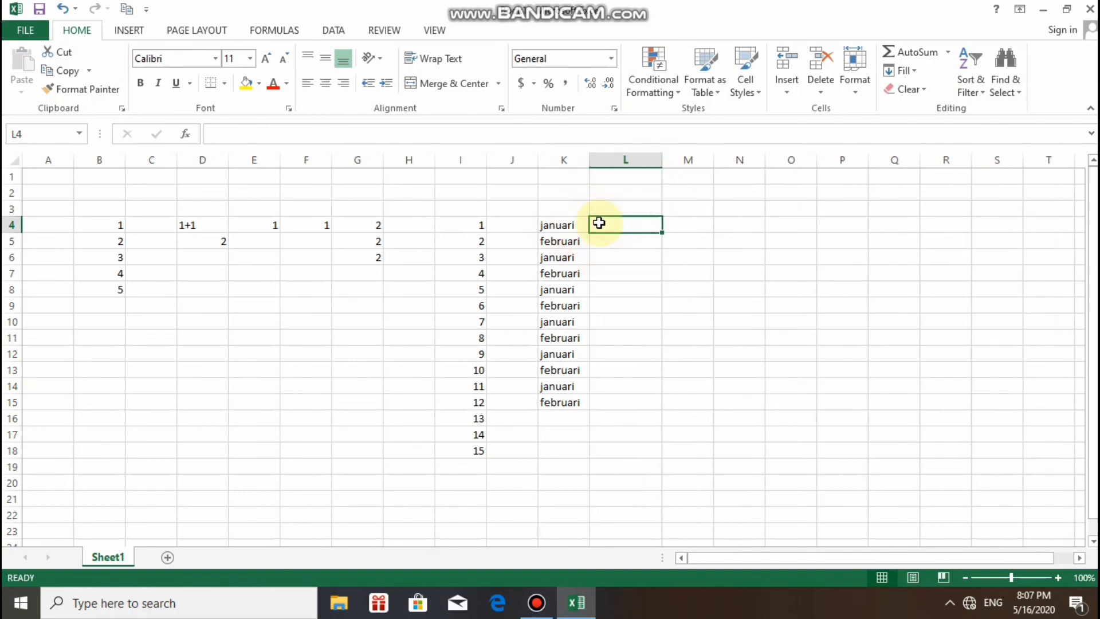
Step: Enter the English month names January in cell L4 and February in cell L5
{"action": "type", "text": "j"}
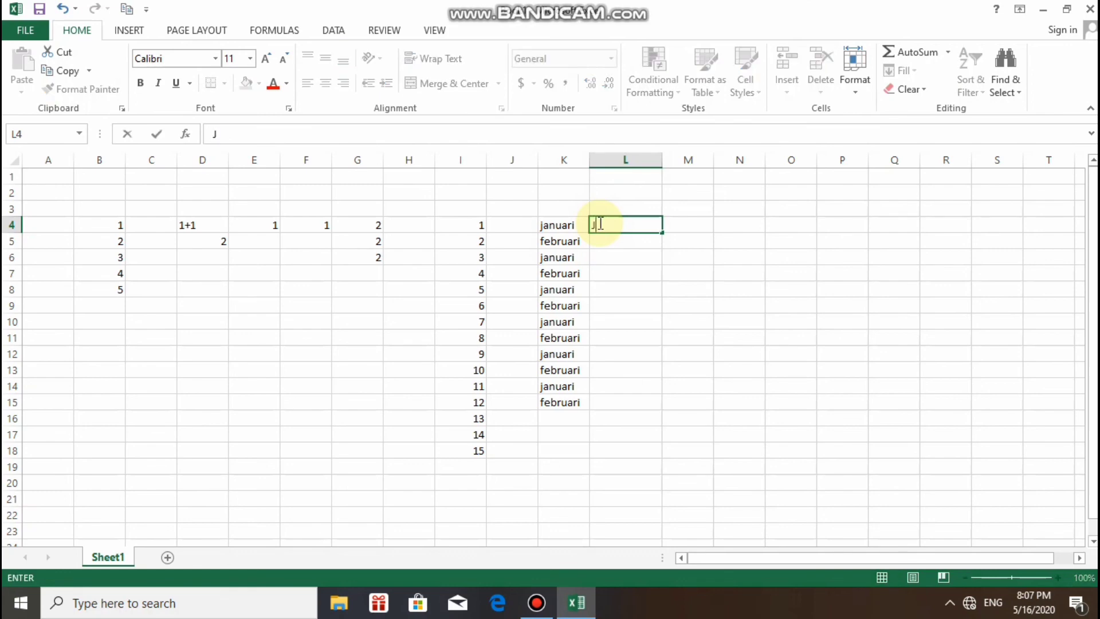
{"action": "type", "text": "anuary"}
{"action": "key", "text": "Return"}
{"action": "type", "text": "Februay"}
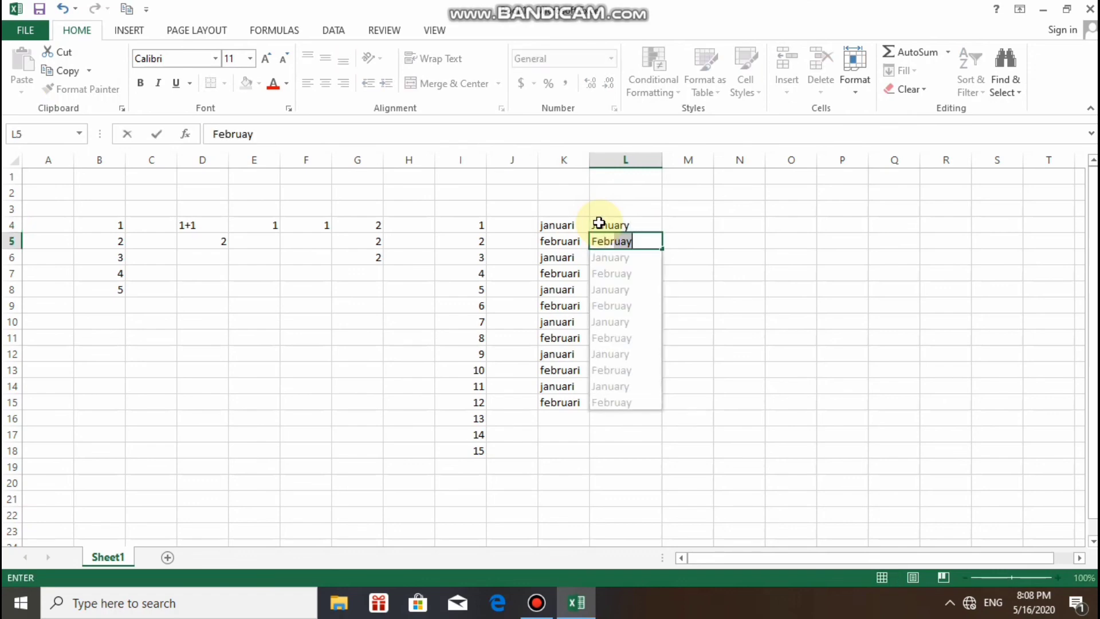
{"action": "key", "text": "BackSpace"}
{"action": "type", "text": "ry"}
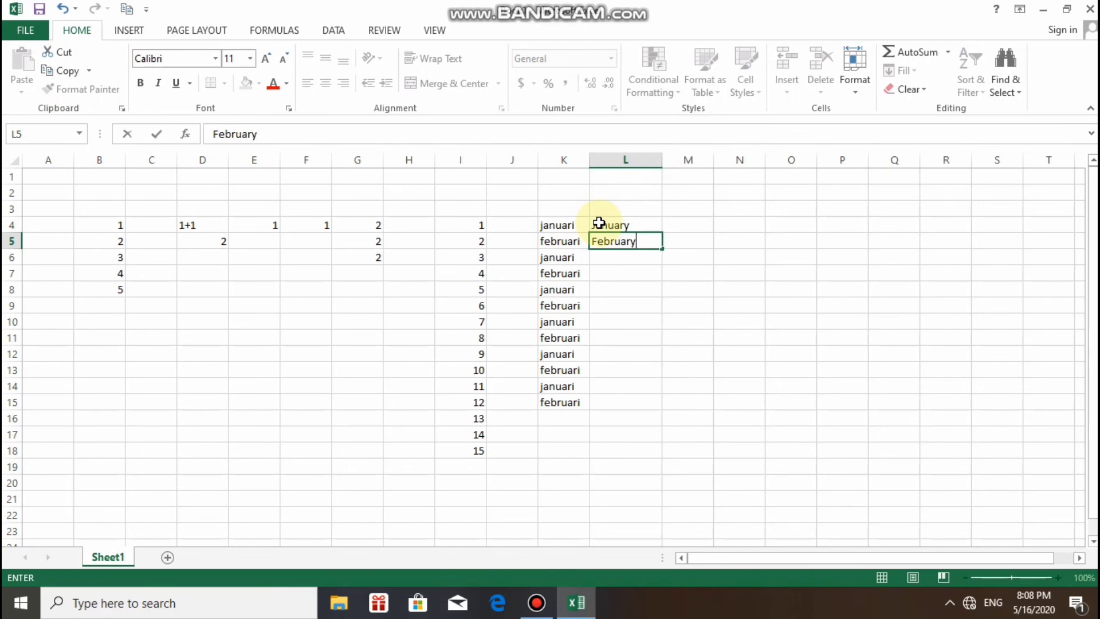
Step: AutoFill the English month series from L4:L5 down to cell L18
{"action": "left_click", "coordinate": [599, 224]}
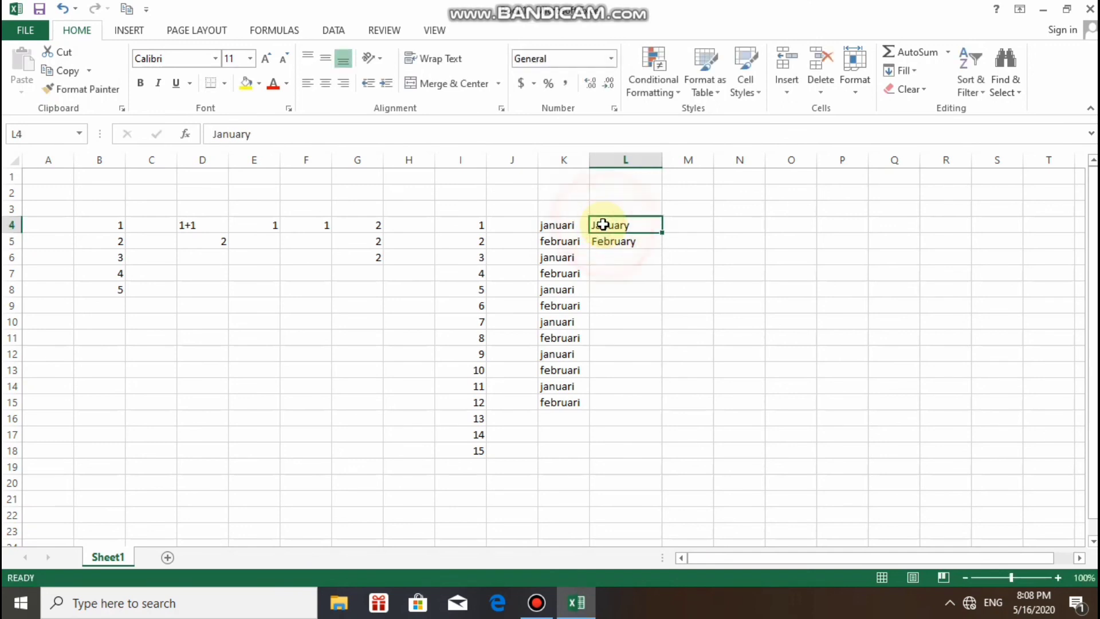
{"action": "left_click_drag", "start_coordinate": [599, 227], "coordinate": [658, 451]}
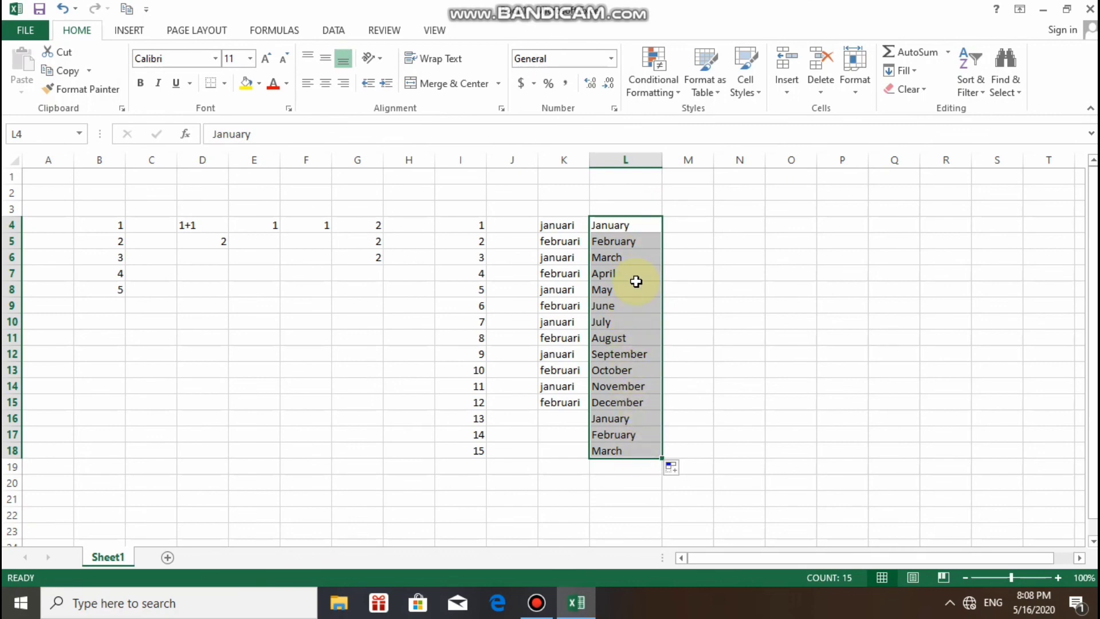
{"action": "left_click", "coordinate": [693, 236]}
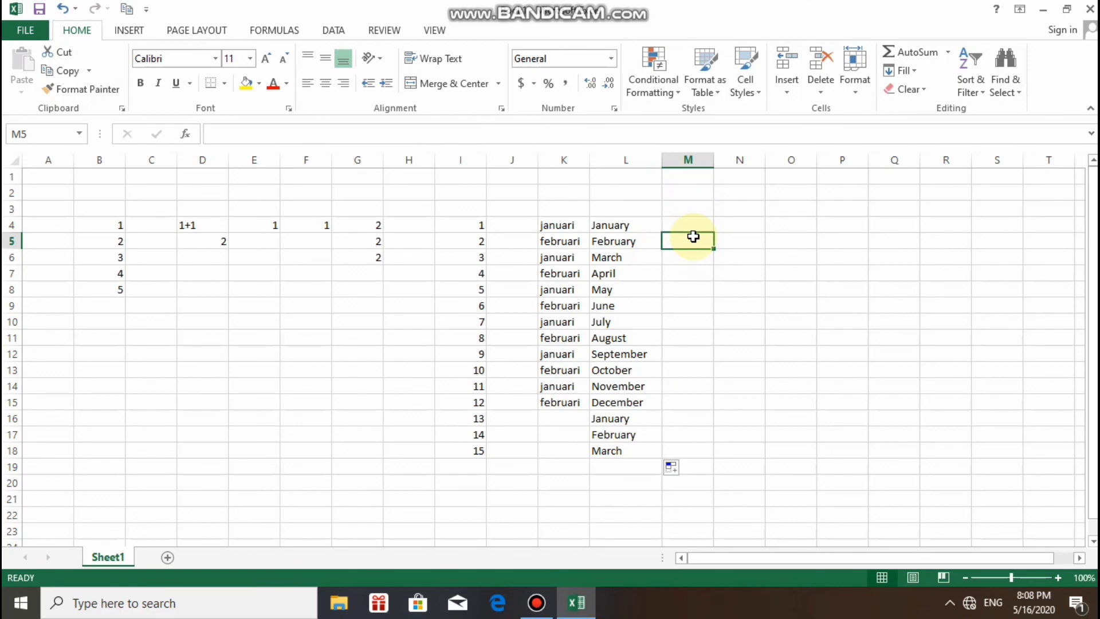
Step: Enter the Indonesian day names Senin in cell M4 and selasa in cell M5
{"action": "left_click", "coordinate": [687, 223]}
{"action": "type", "text": "se"}
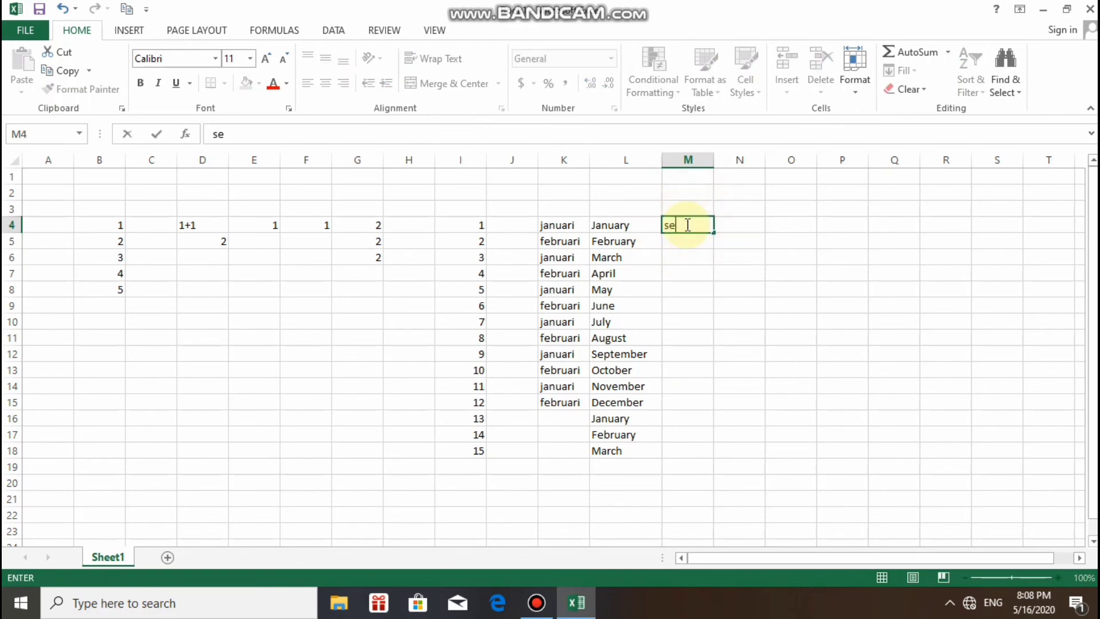
{"action": "key", "text": "BackSpace"}
{"action": "key", "text": "BackSpace"}
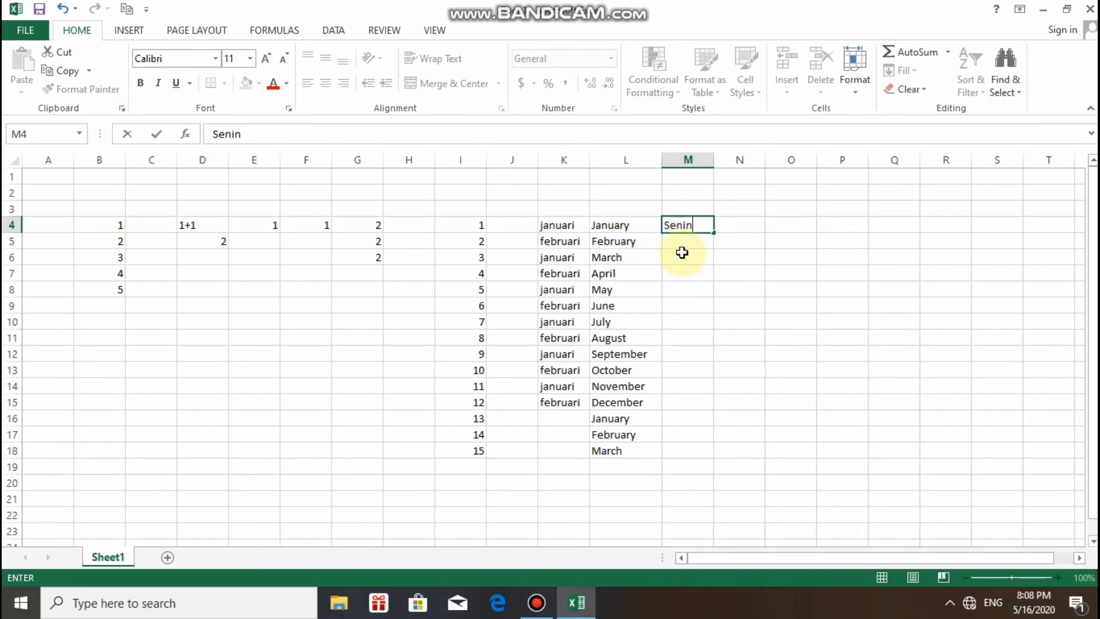
{"action": "left_click", "coordinate": [686, 238]}
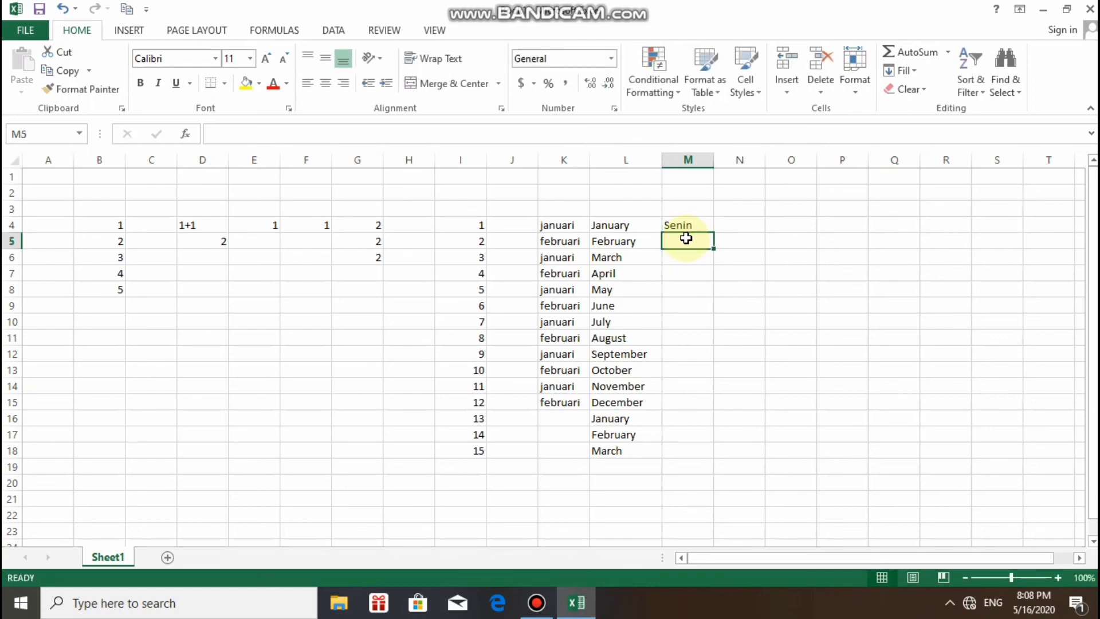
{"action": "type", "text": "senin"}
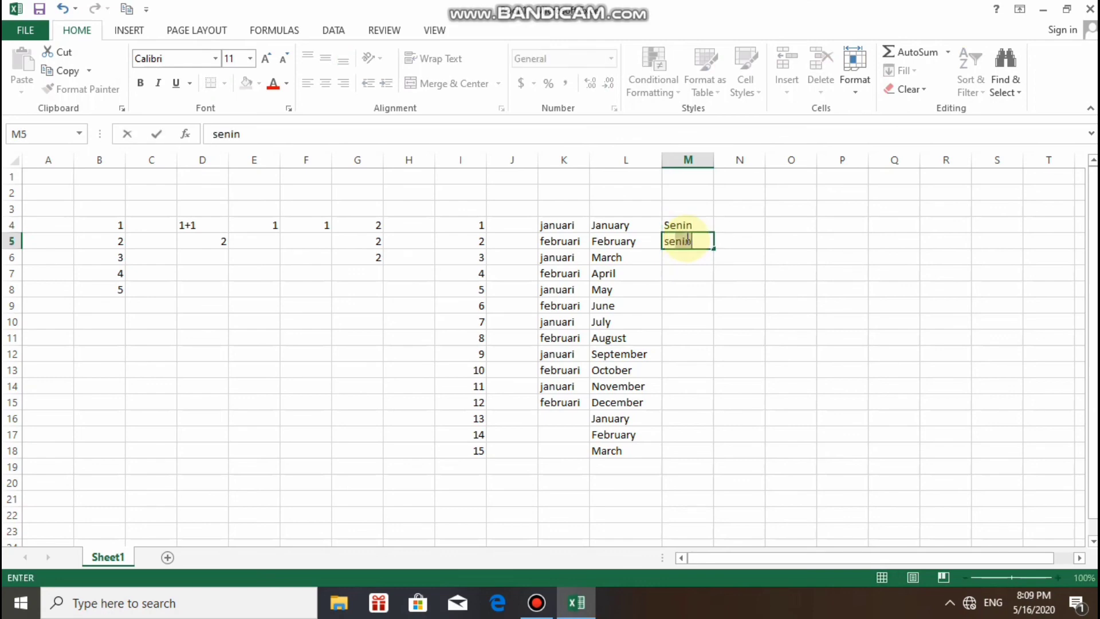
{"action": "key", "text": "BackSpace"}
{"action": "key", "text": "BackSpace"}
{"action": "key", "text": "BackSpace"}
{"action": "type", "text": "la"}
Step: AutoFill the day names from M4:M5 down column M
{"action": "left_click", "coordinate": [686, 224]}
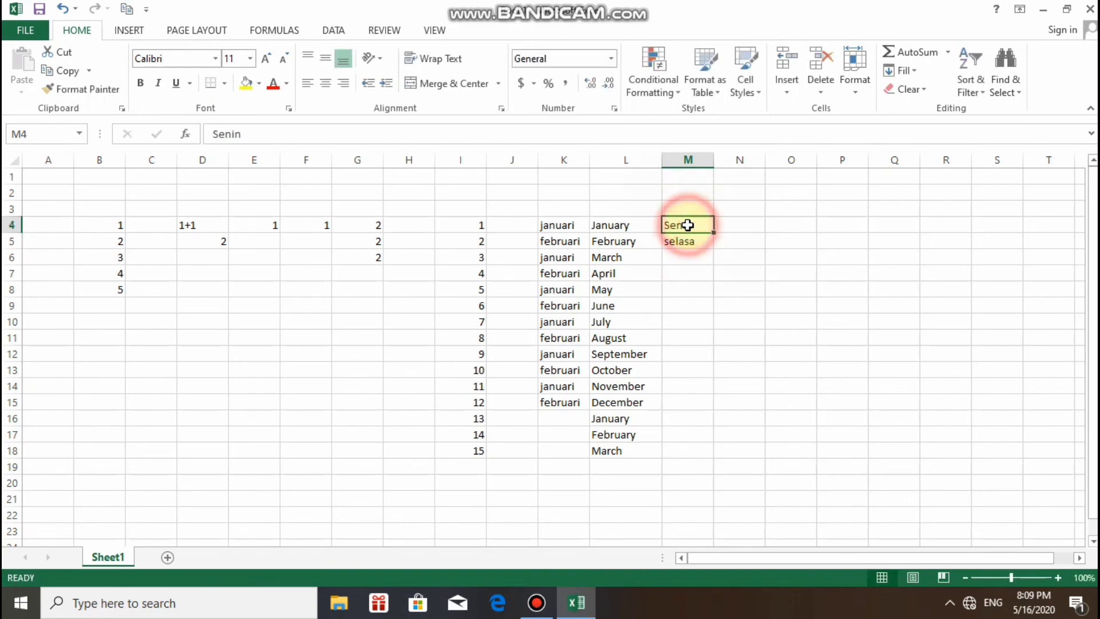
{"action": "left_click_drag", "start_coordinate": [688, 225], "coordinate": [708, 323]}
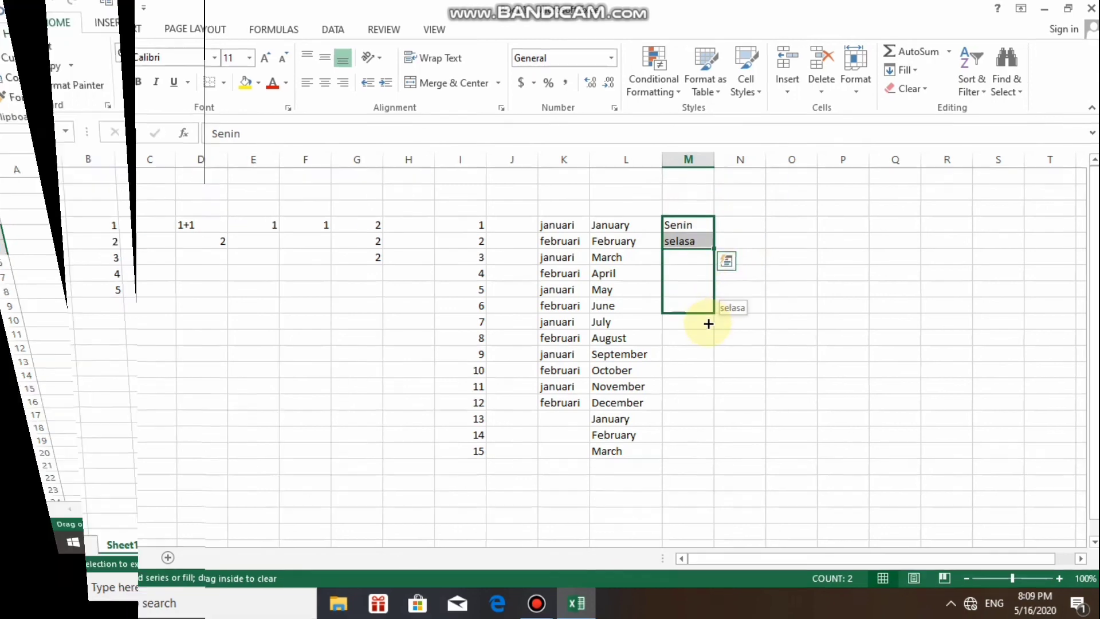